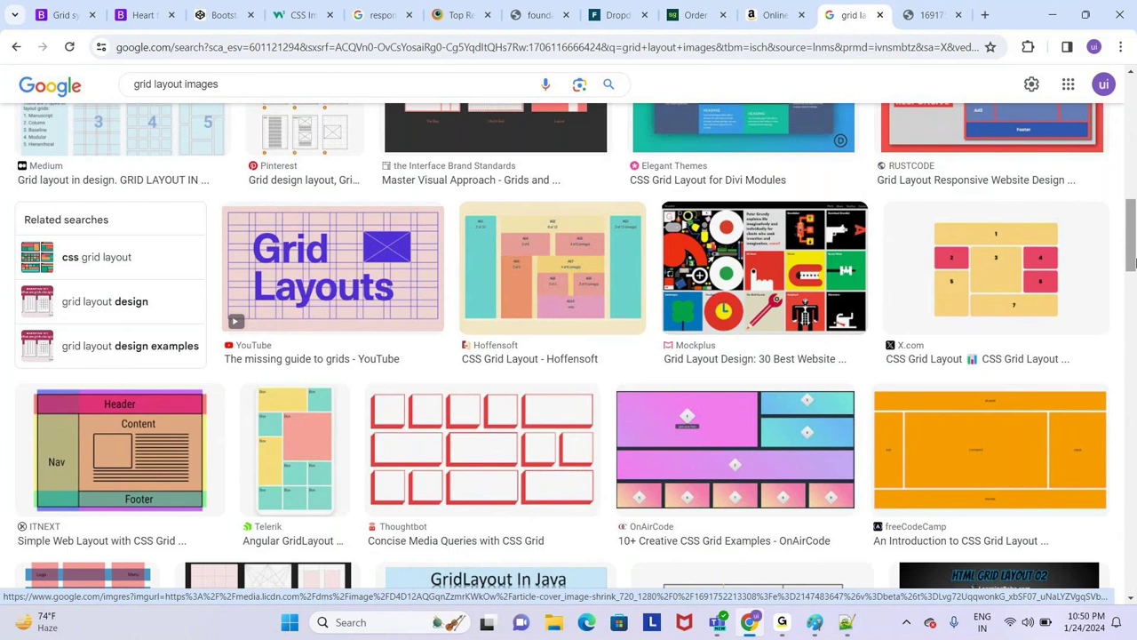
pyautogui.scroll(3, 1134, 263)
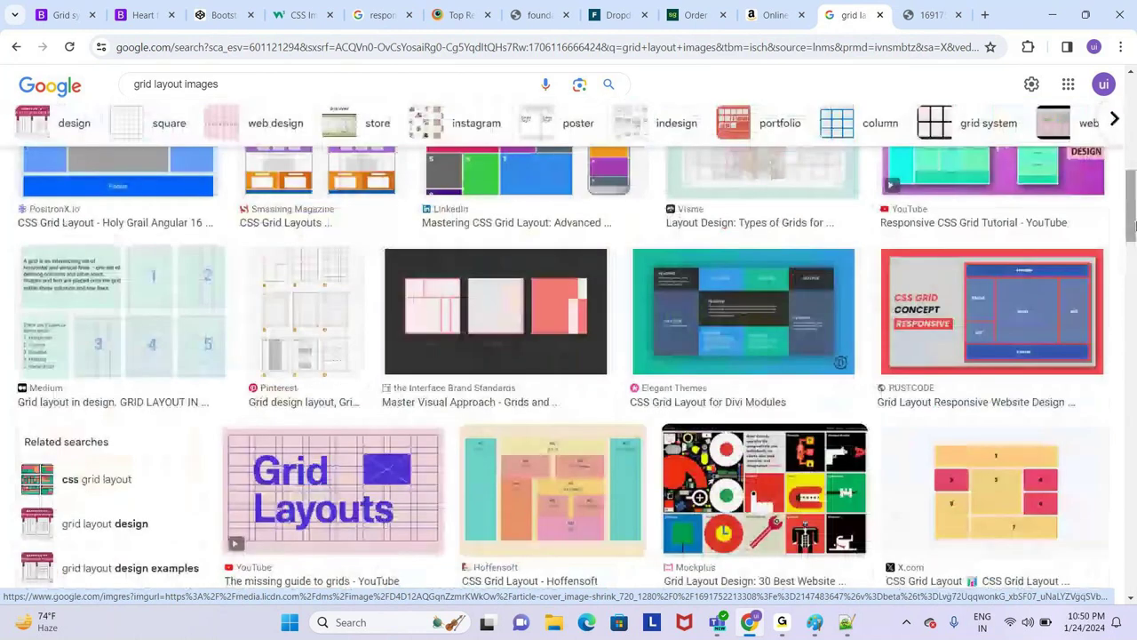
pyautogui.scroll(3, 1013, 332)
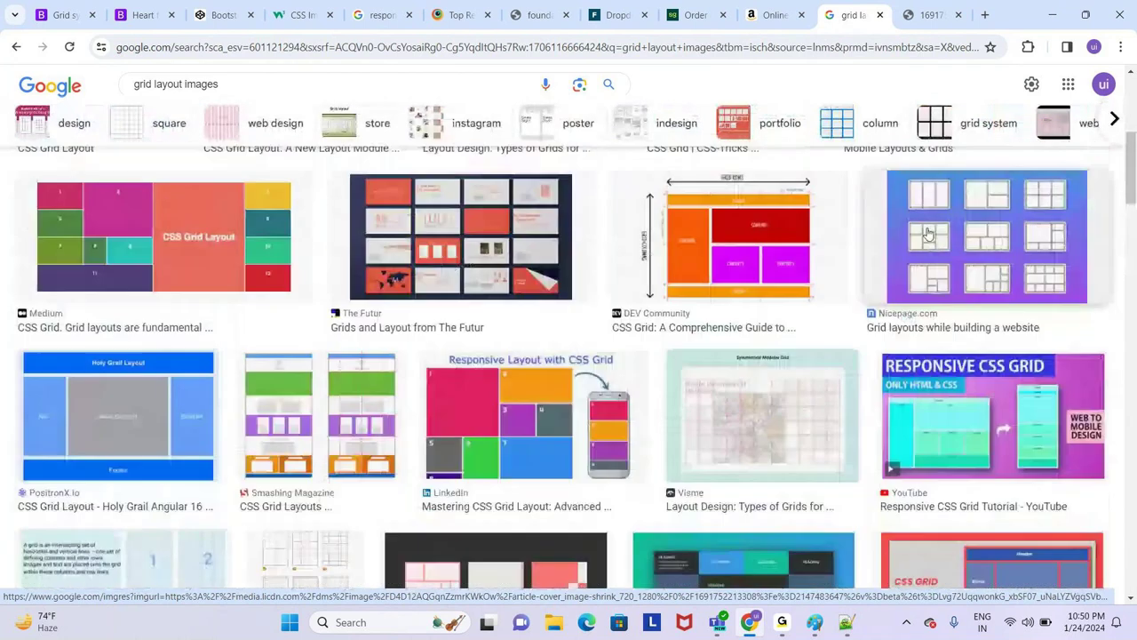
pyautogui.scroll(1, 721, 272)
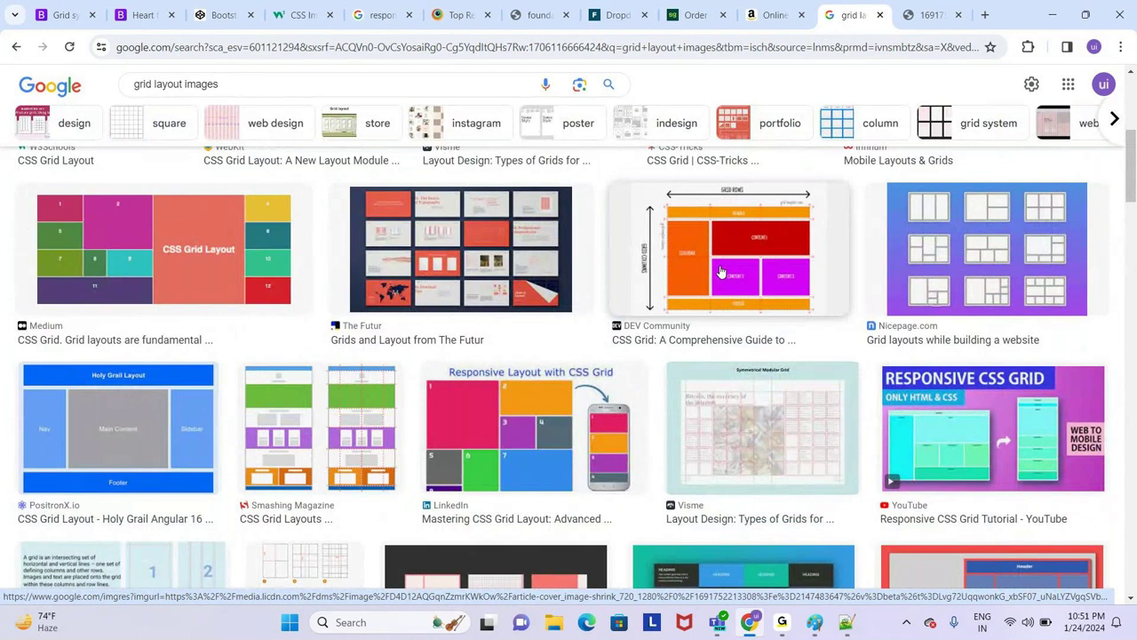
# Search Google in a new tab for "display grid" and open the W3Schools CSS Grid Layout Module page
pyautogui.click(985, 15)
pyautogui.write('goo')
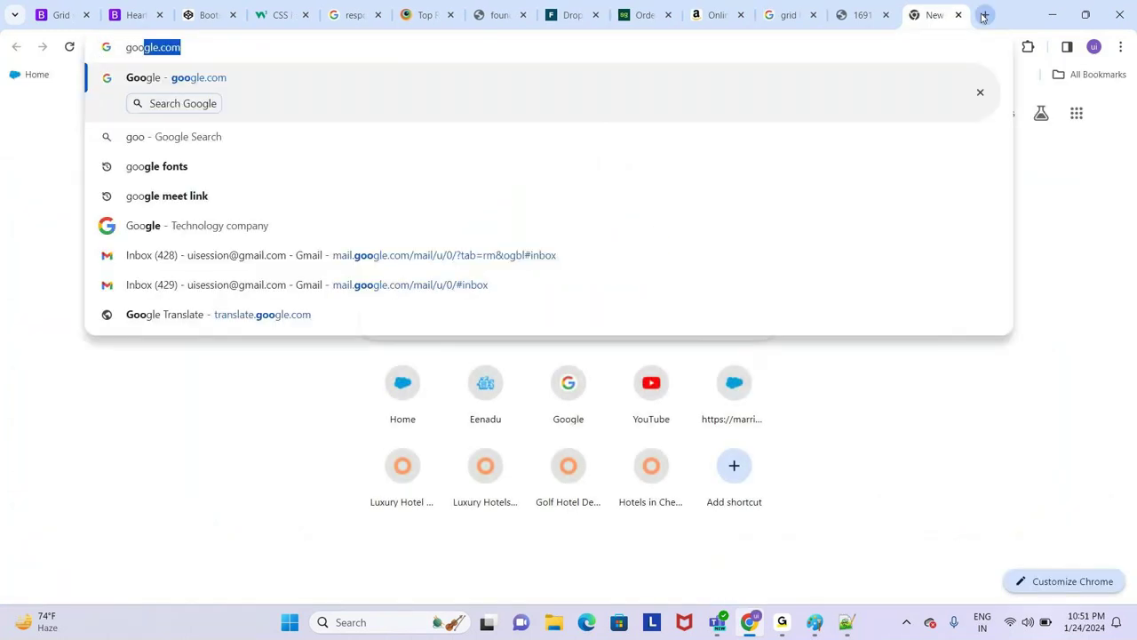
pyautogui.press('Return')
pyautogui.write('display grid')
pyautogui.press('Return')
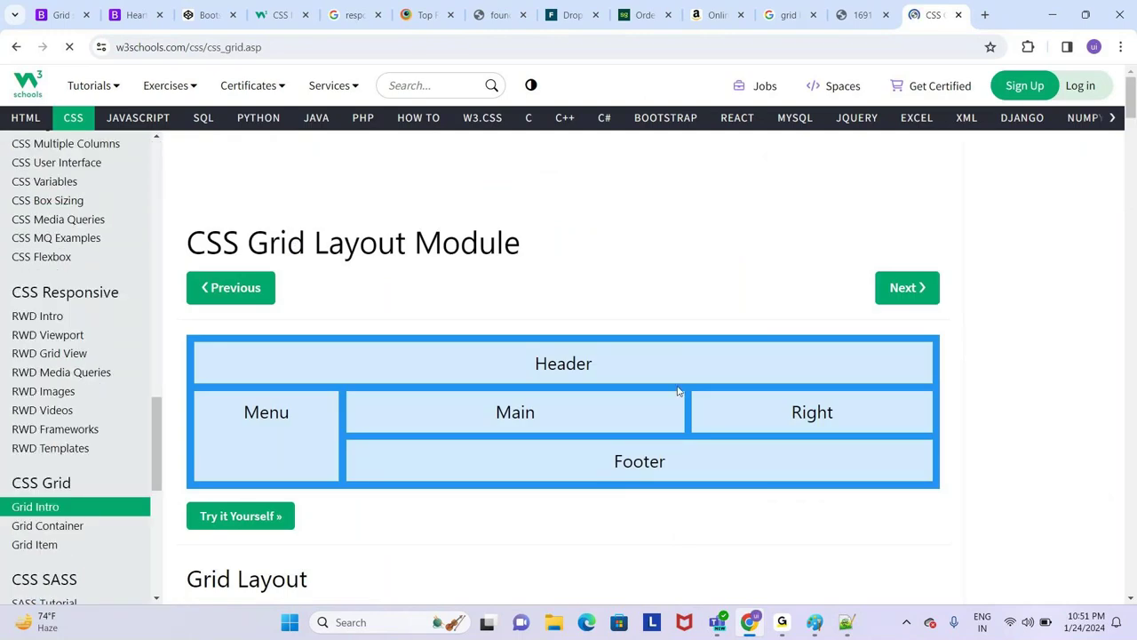
# Find the Grid Elements example on the CSS grid page and open it in the Tryit editor
pyautogui.scroll(-3, 723, 387)
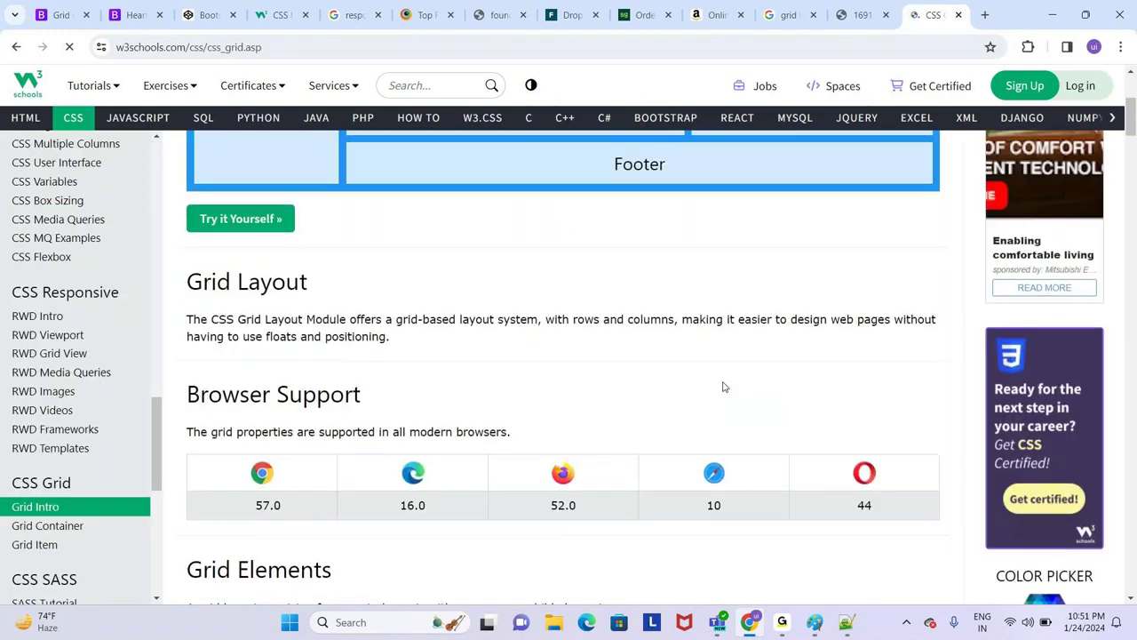
pyautogui.scroll(-3, 723, 386)
pyautogui.scroll(-1, 380, 384)
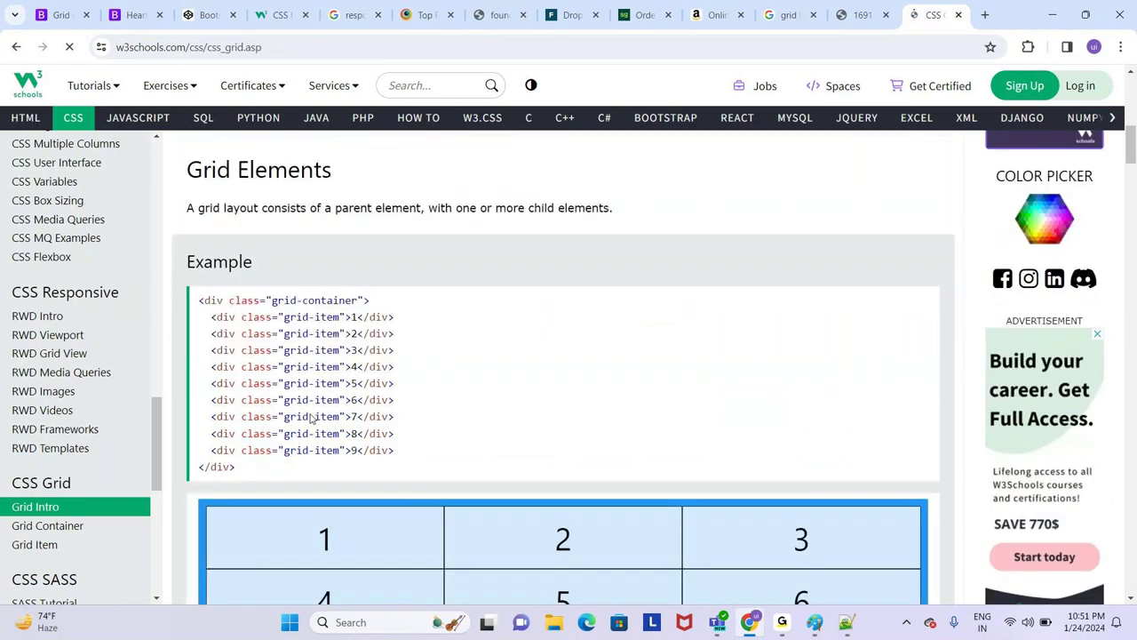
pyautogui.scroll(-1, 348, 376)
pyautogui.scroll(-1, 380, 375)
pyautogui.scroll(1, 249, 452)
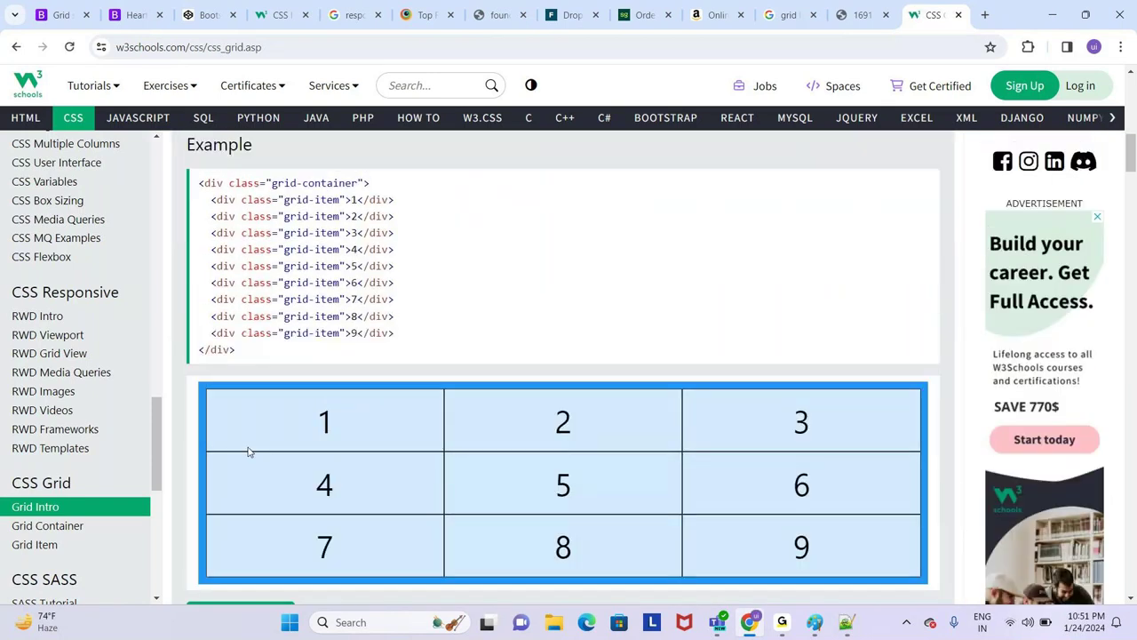
pyautogui.scroll(-2, 249, 452)
pyautogui.click(248, 397)
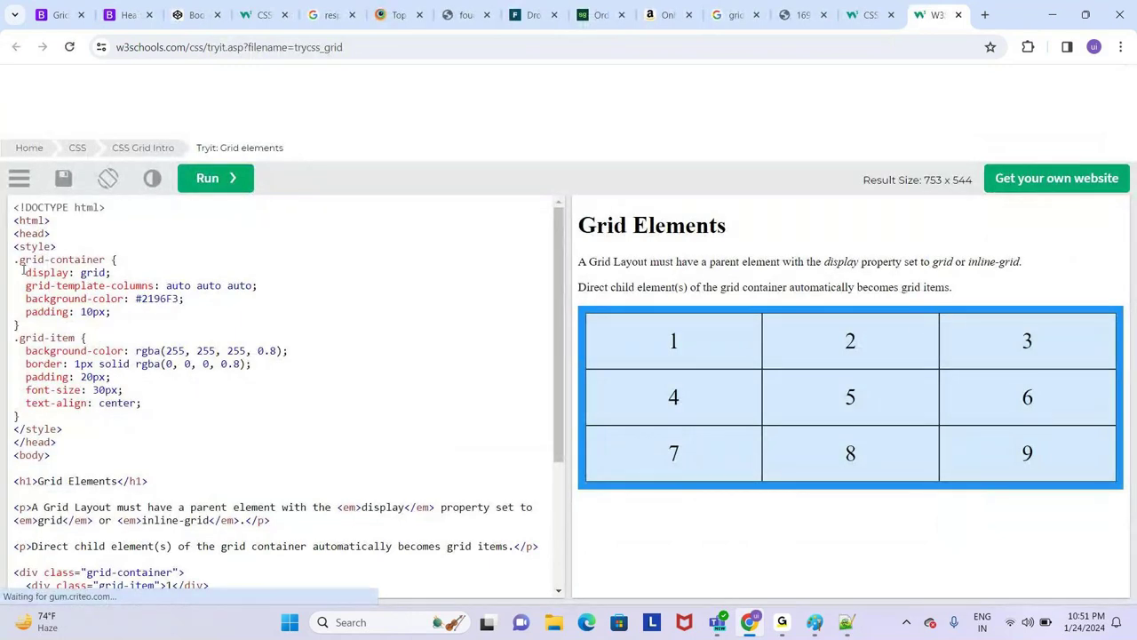
# Point out the display: grid and grid-template-columns declarations in the .grid-container rule of the example code
pyautogui.moveTo(23, 272); pyautogui.dragTo(106, 274)
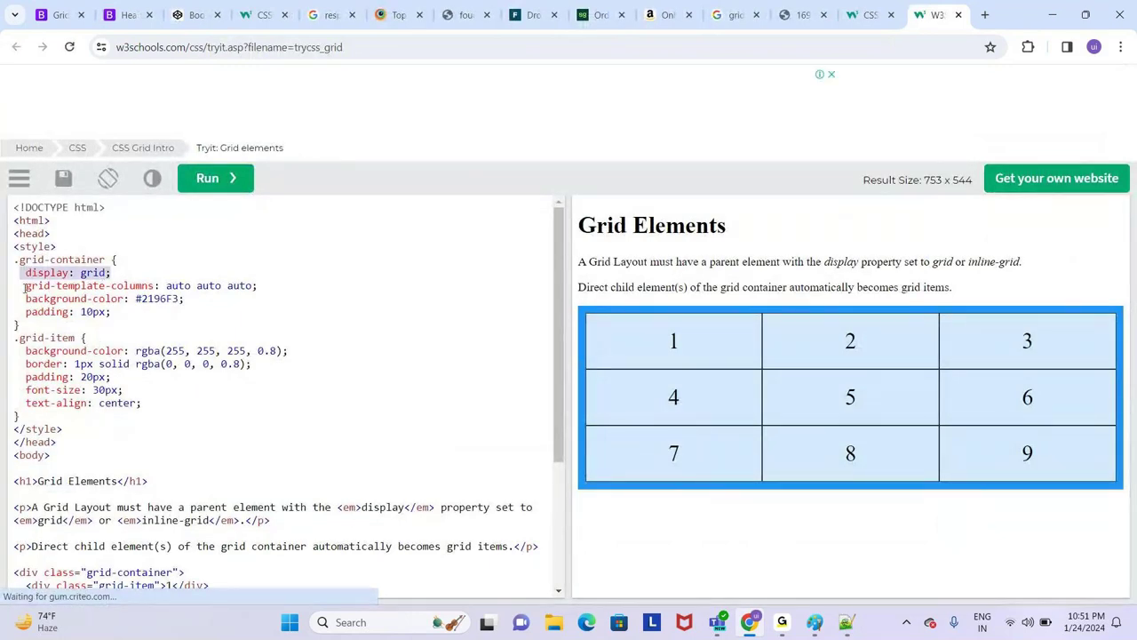
pyautogui.moveTo(26, 285); pyautogui.dragTo(154, 285)
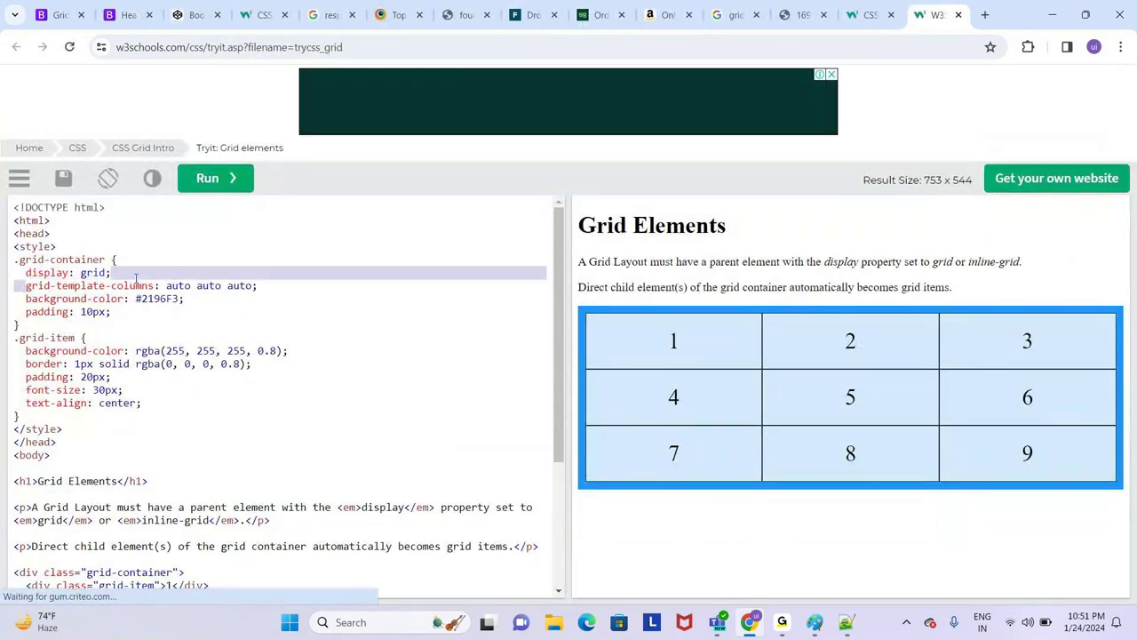
pyautogui.click(215, 283)
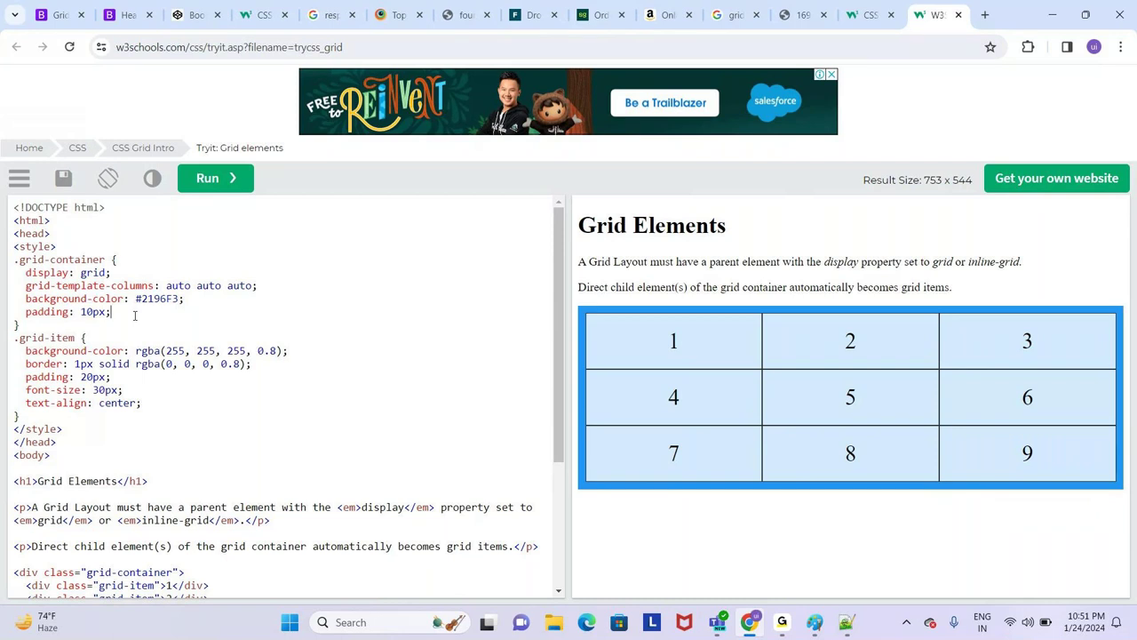
# Switch to the Bootstrap documentation and open the Features snippet from its Examples page
pyautogui.click(129, 17)
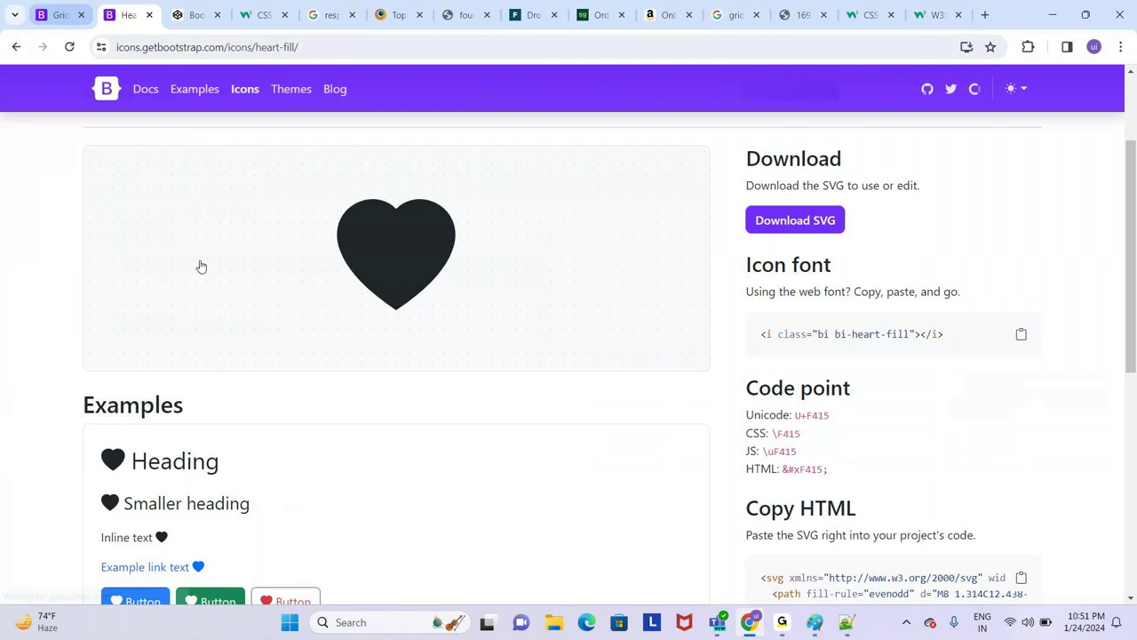
pyautogui.click(69, 21)
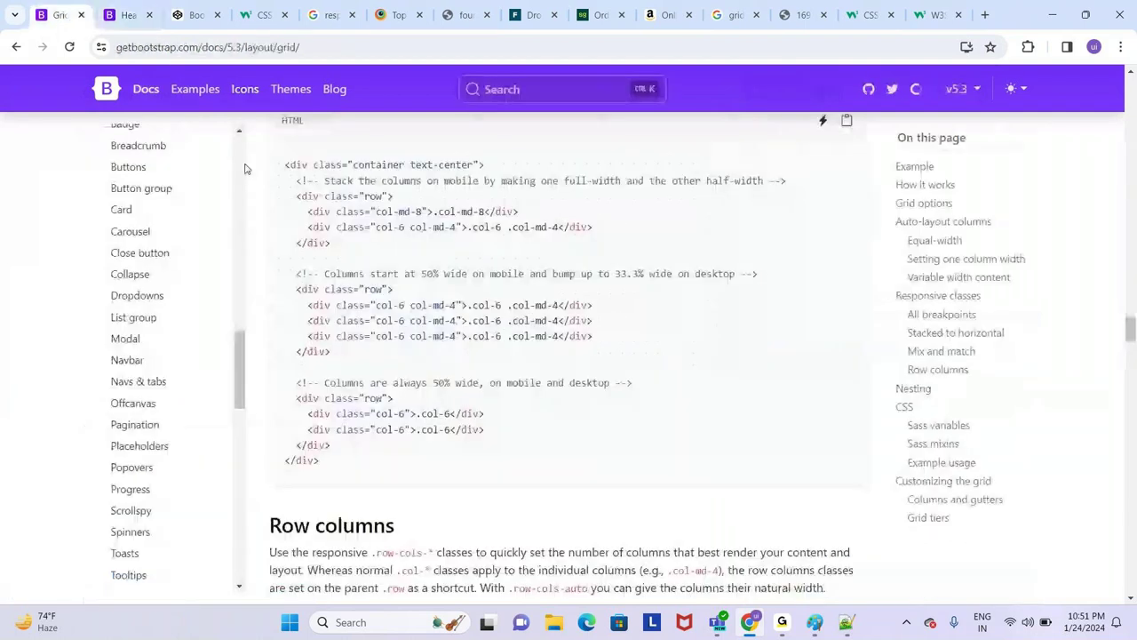
pyautogui.scroll(10, 246, 168)
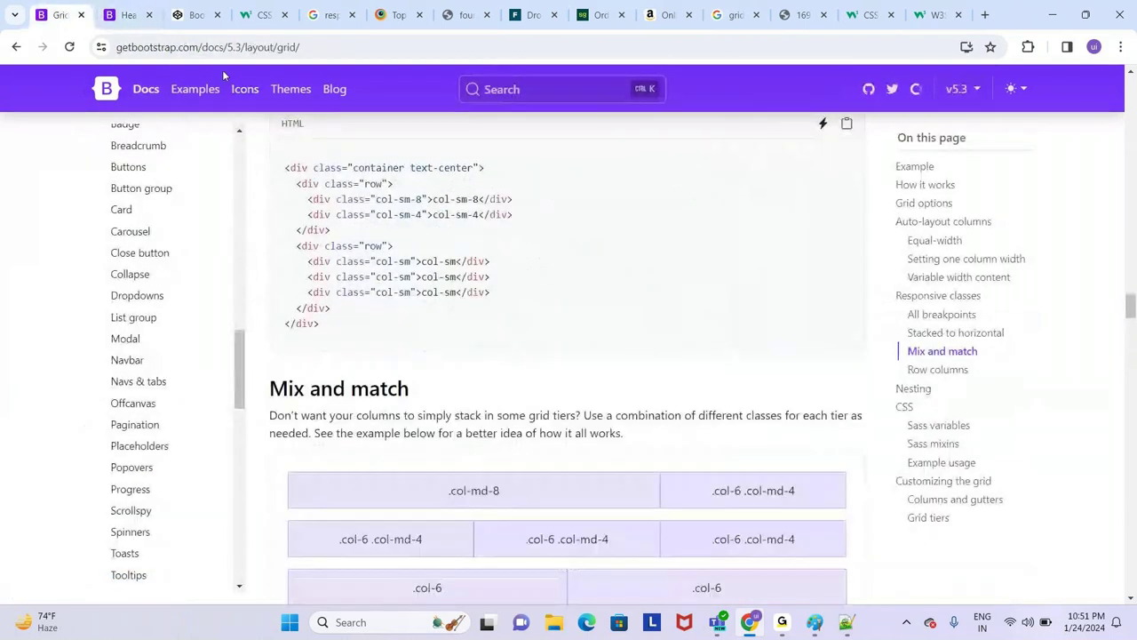
pyautogui.click(195, 89)
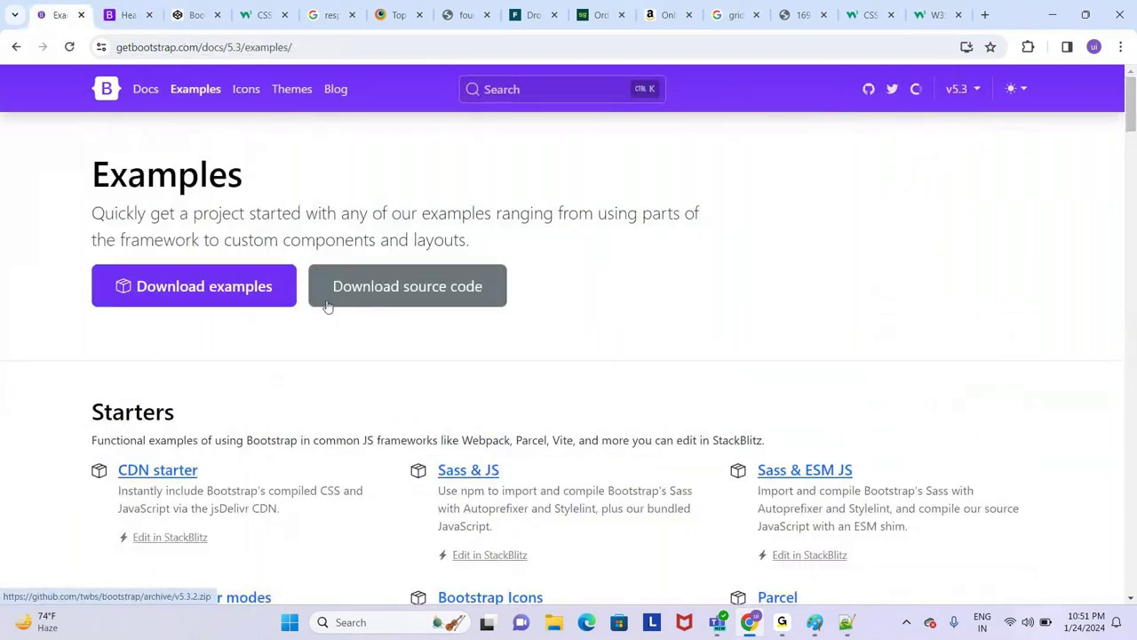
pyautogui.scroll(-7, 327, 306)
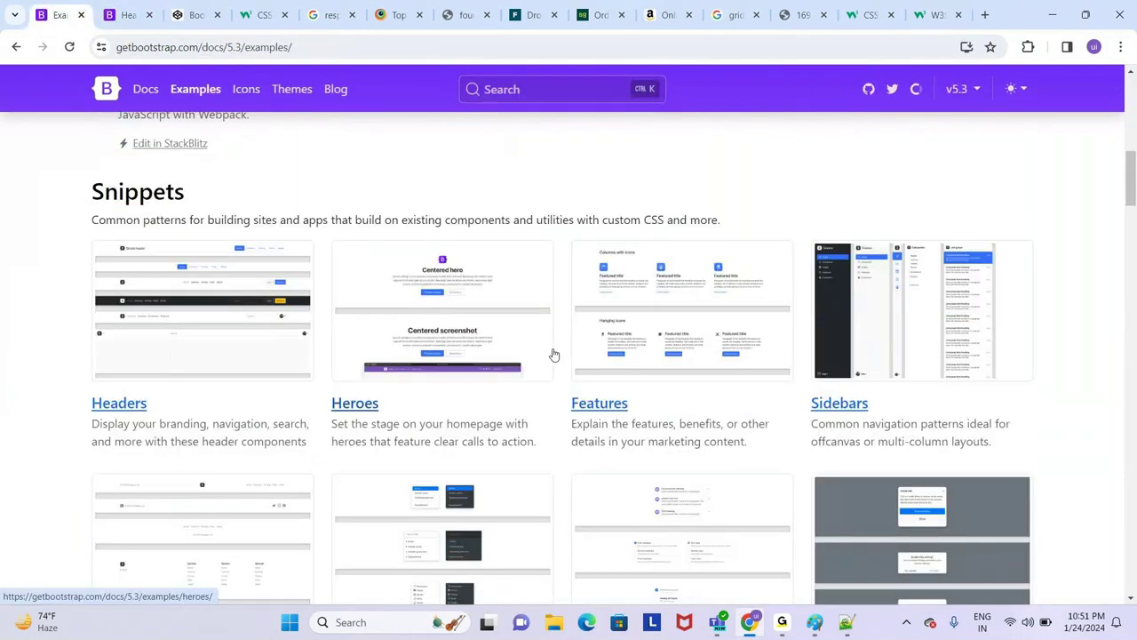
pyautogui.click(725, 296)
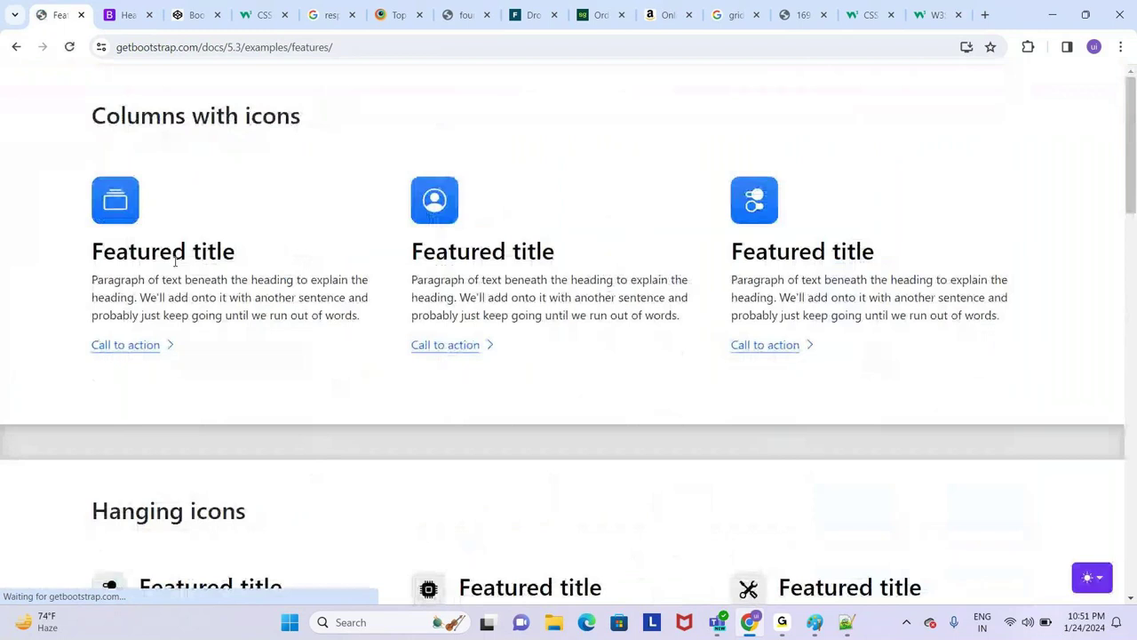
# Look through the Bootstrap feature layouts from Columns with icons to Custom cards and return to the first section
pyautogui.rightClick(175, 261)
pyautogui.click(83, 157)
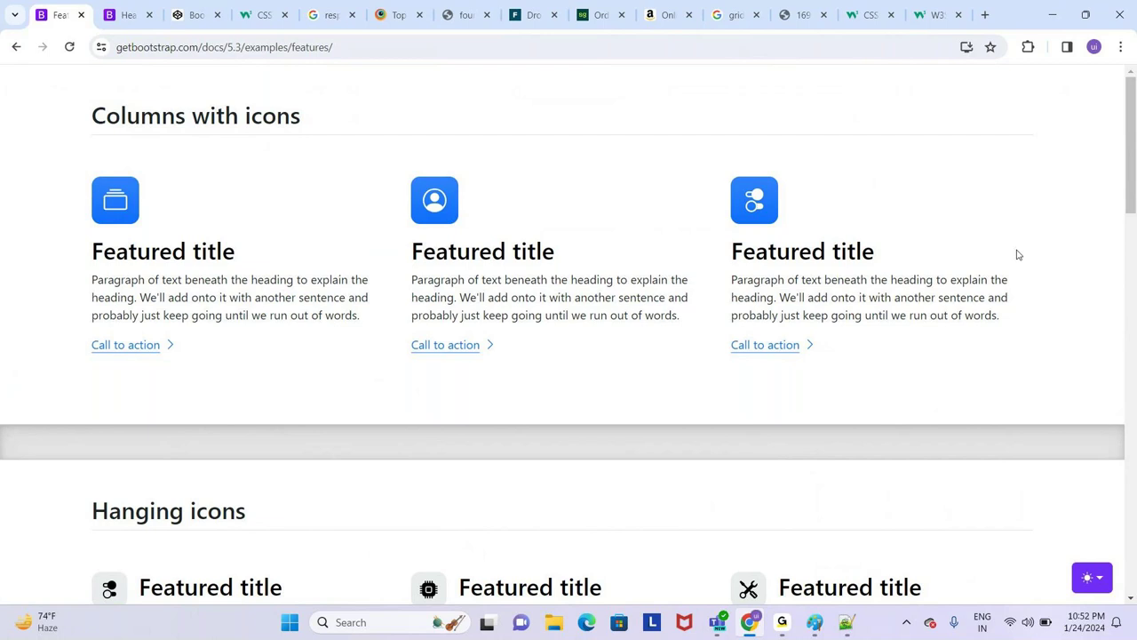
pyautogui.scroll(-2, 398, 235)
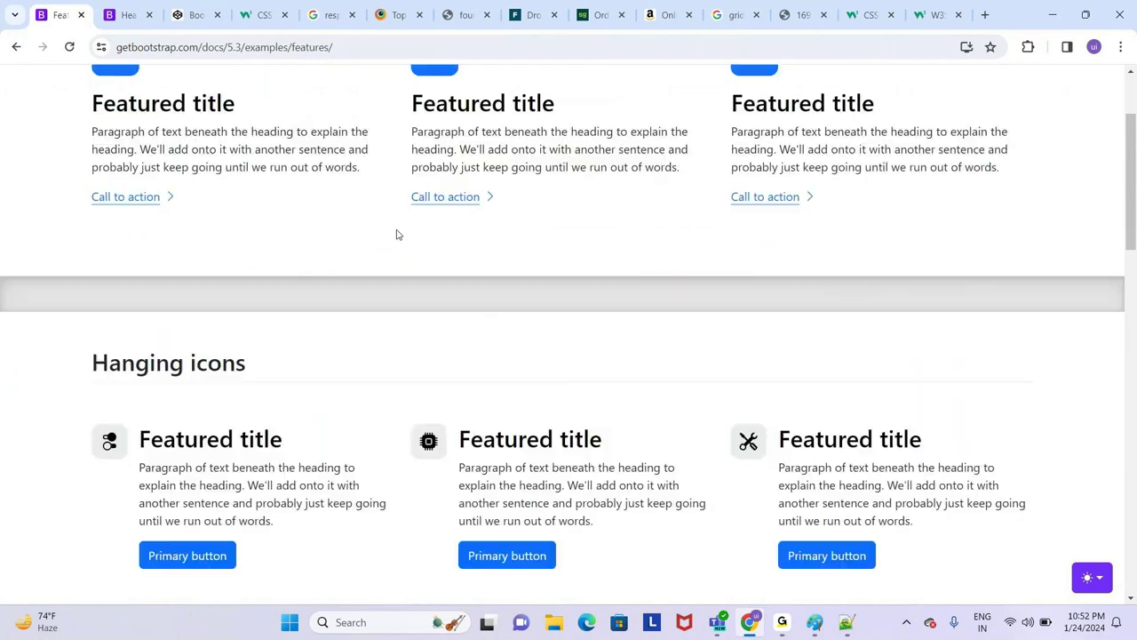
pyautogui.scroll(-5, 404, 266)
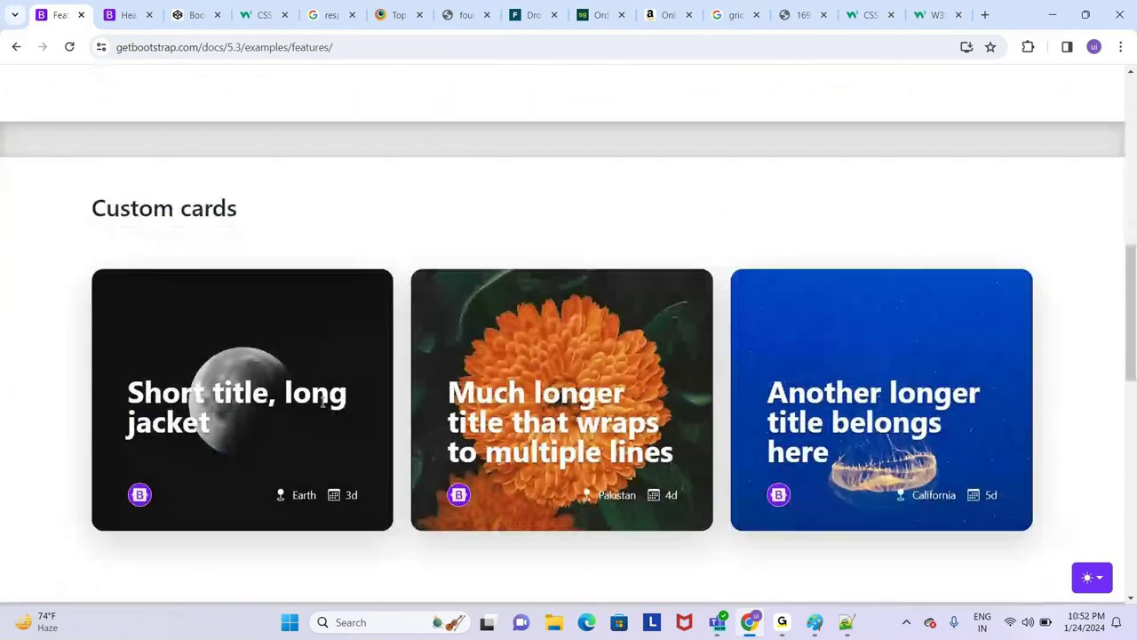
pyautogui.scroll(7, 400, 258)
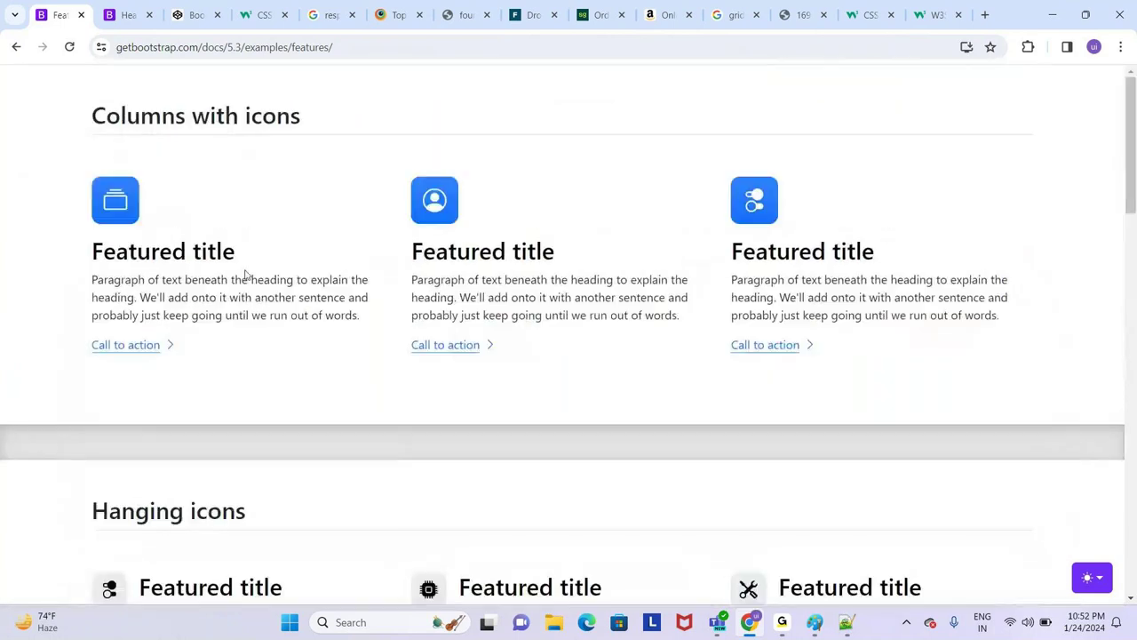
# Inspect the first feature column under Columns with icons in enlarged developer tools, selecting and collapsing its "feature col" div
pyautogui.rightClick(287, 276)
pyautogui.click(336, 549)
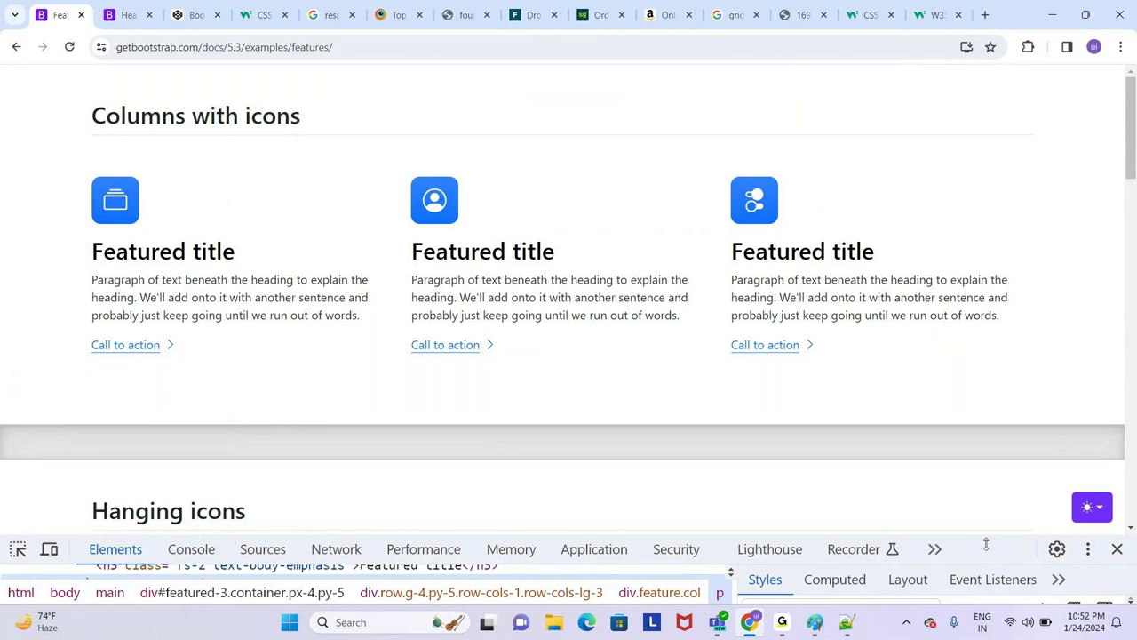
pyautogui.moveTo(987, 542); pyautogui.dragTo(924, 298)
pyautogui.scroll(1, 398, 421)
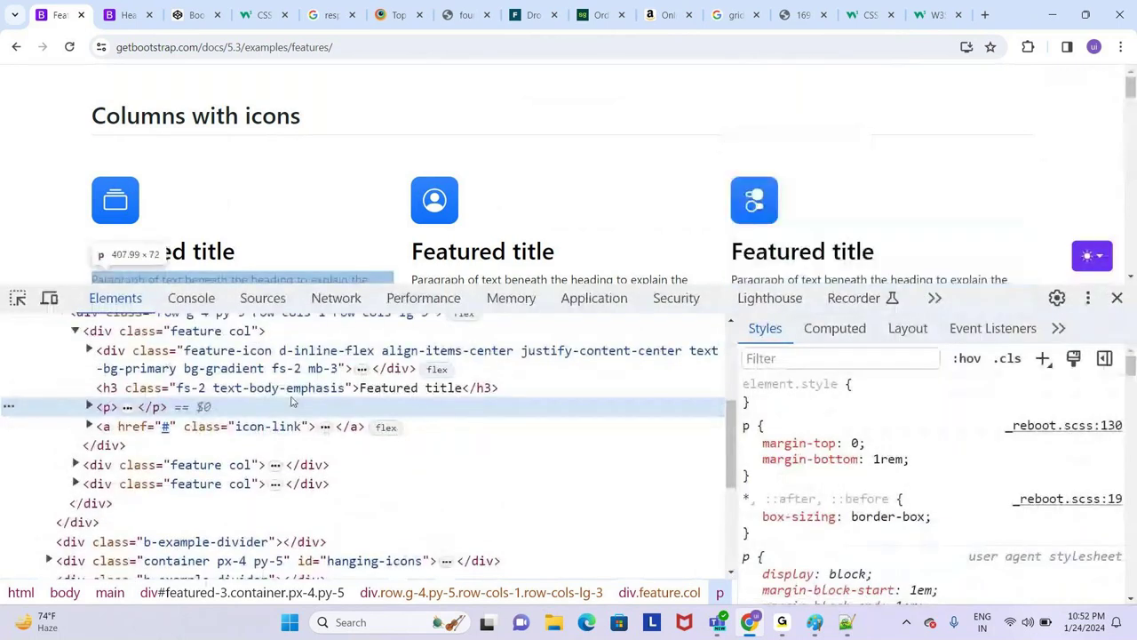
pyautogui.click(236, 330)
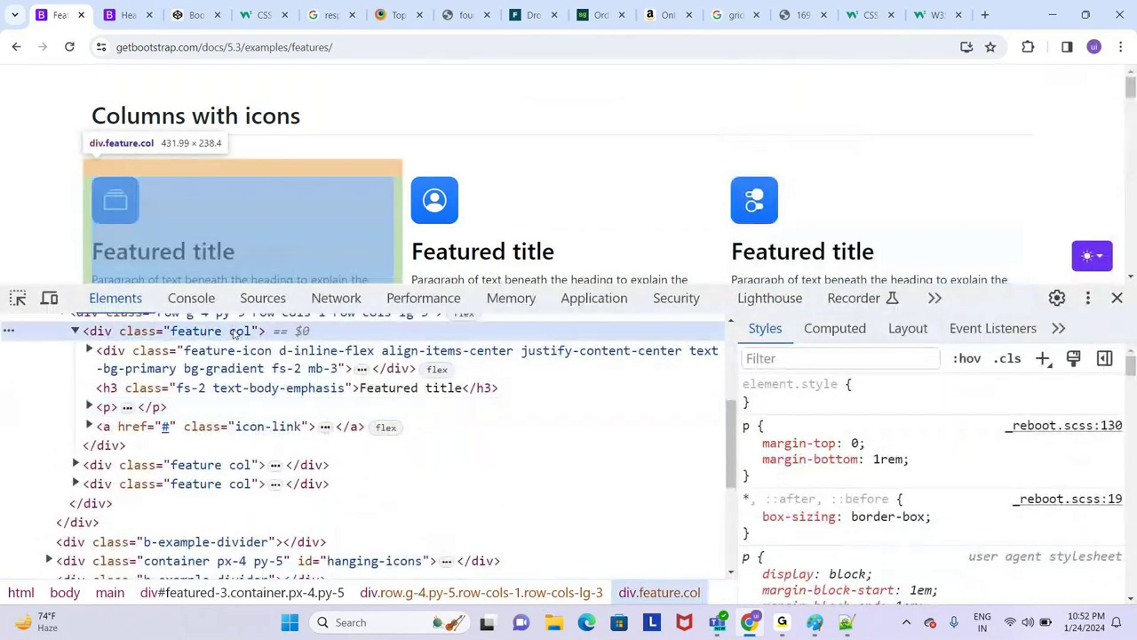
pyautogui.click(76, 332)
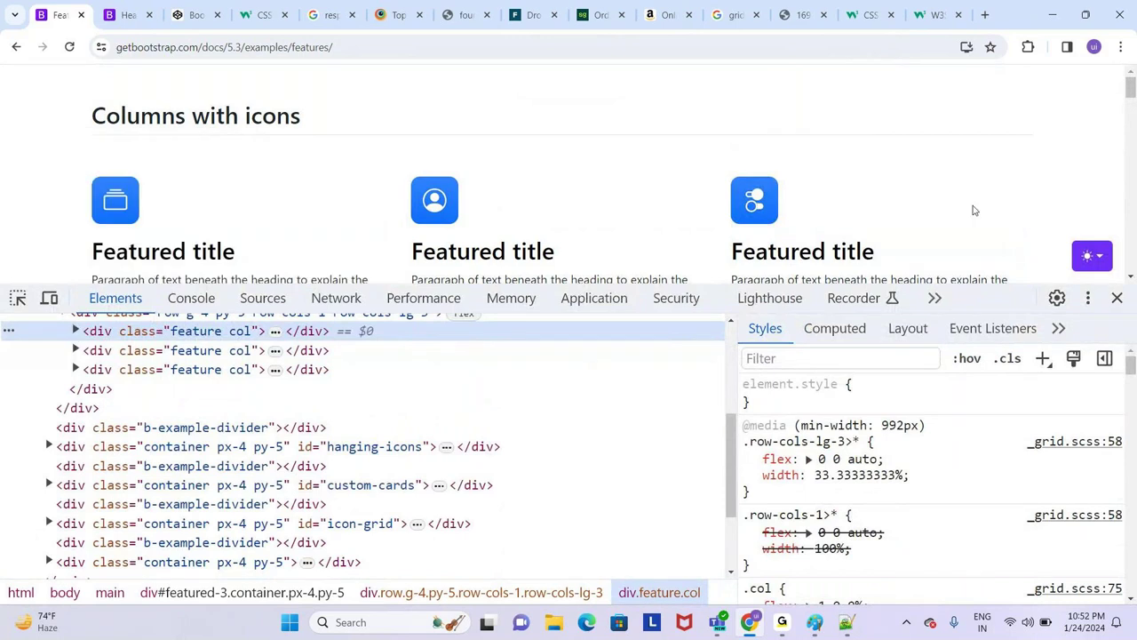
# Examine the markup of the featured-3 container and its row div, and find the display rule in the row's styles
pyautogui.scroll(-1, 973, 209)
pyautogui.moveTo(960, 297); pyautogui.dragTo(959, 323)
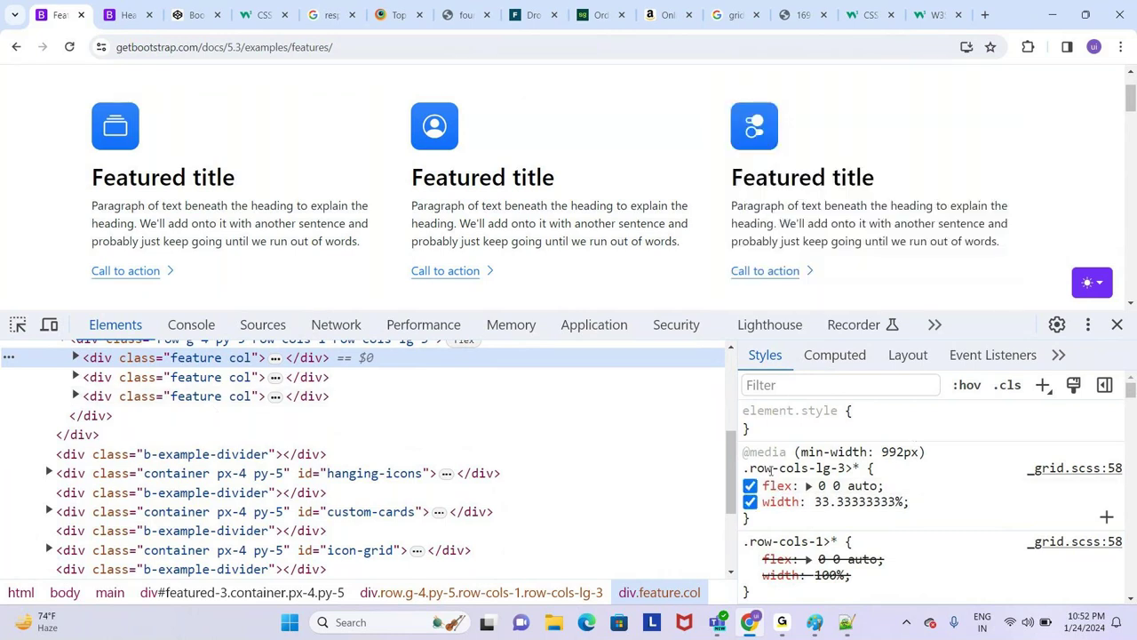
pyautogui.scroll(1, 709, 452)
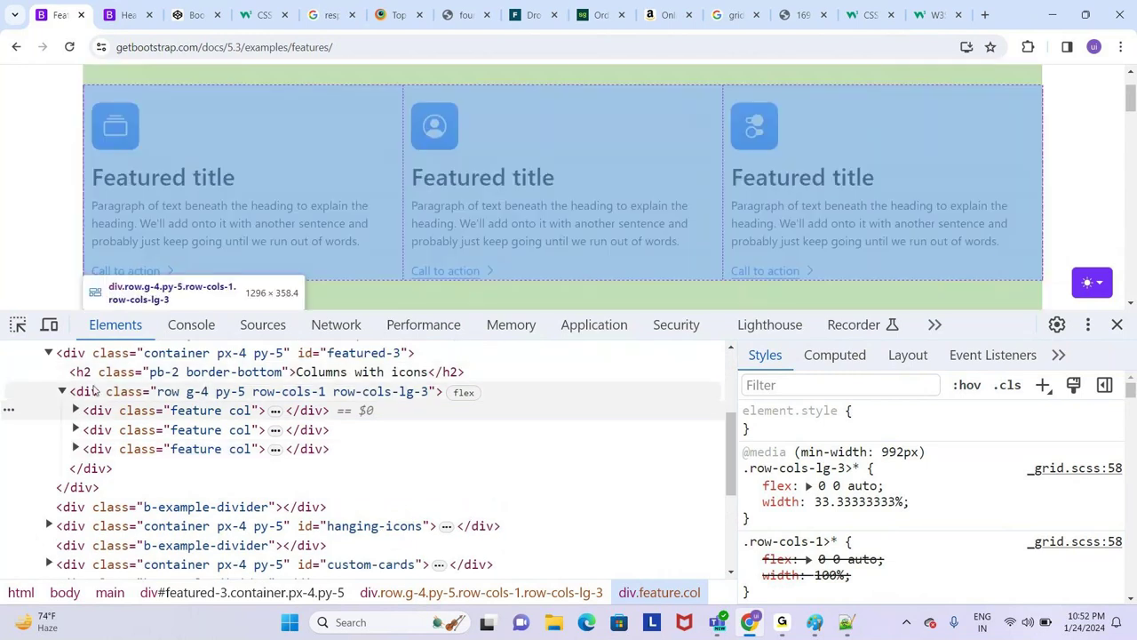
pyautogui.click(95, 391)
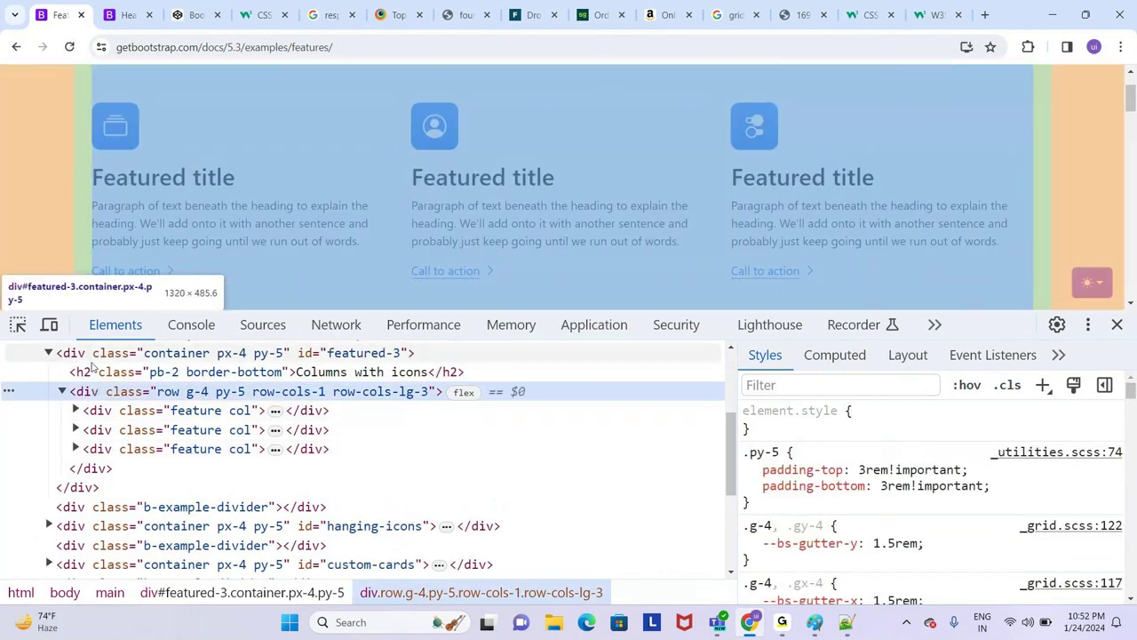
pyautogui.click(92, 355)
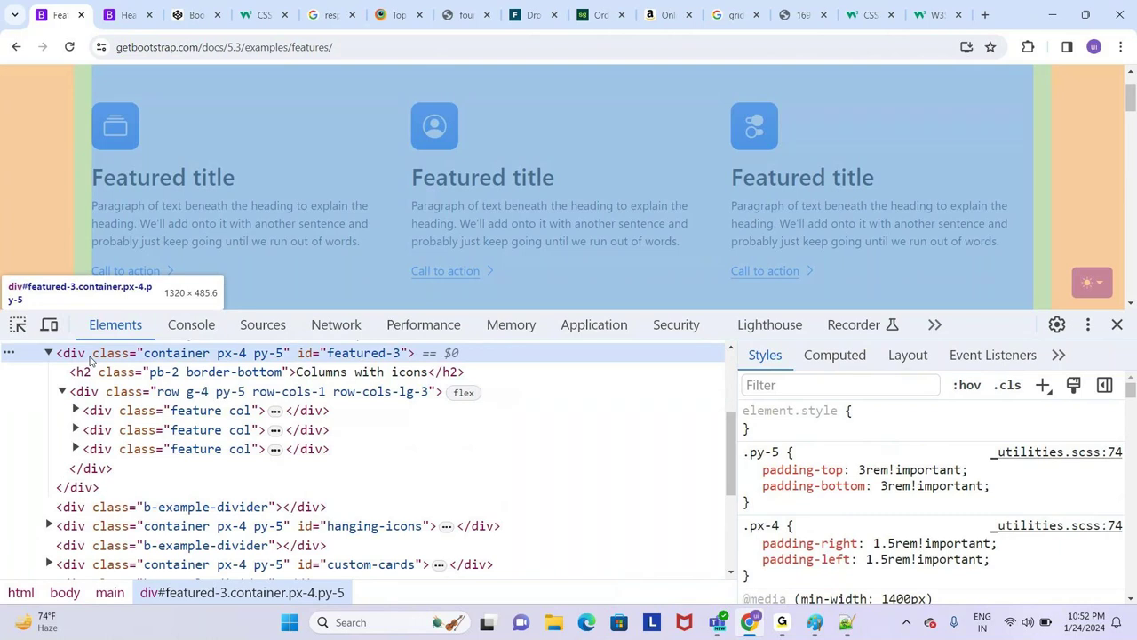
pyautogui.click(100, 374)
pyautogui.click(105, 391)
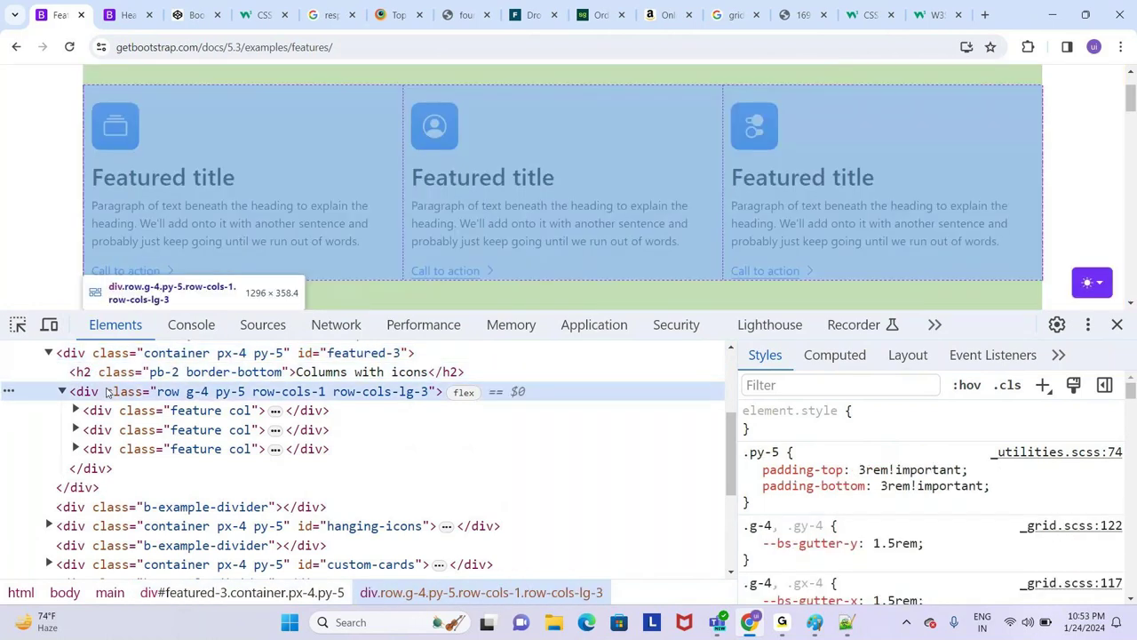
pyautogui.scroll(-5, 860, 483)
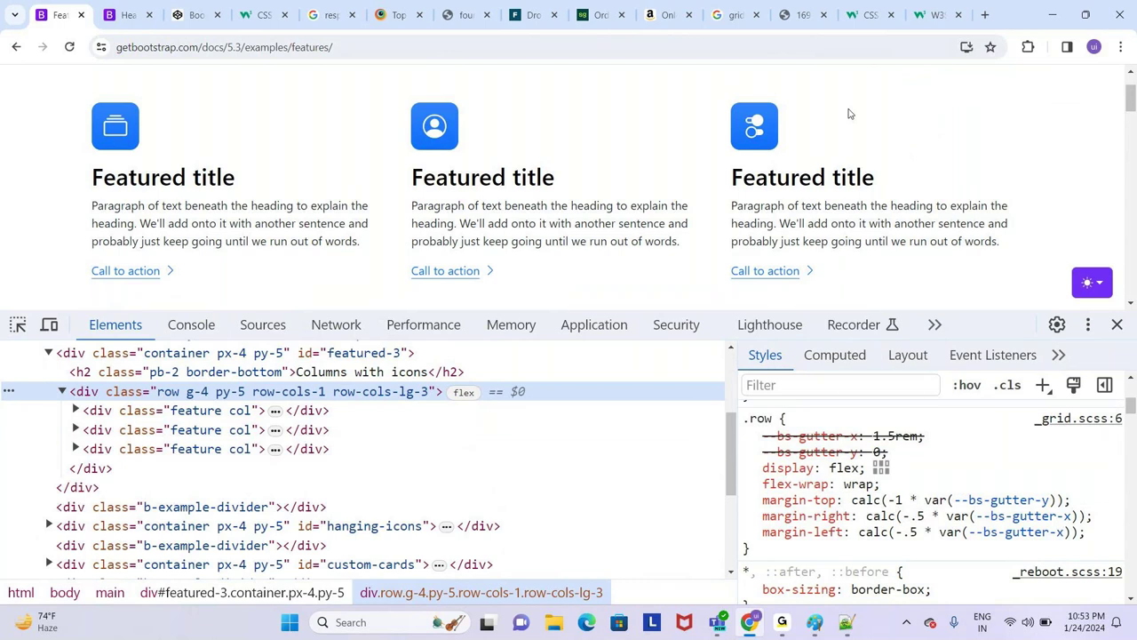
# Return to the W3Schools Grid Elements example and inspect the styles of its grid-container div
pyautogui.click(929, 7)
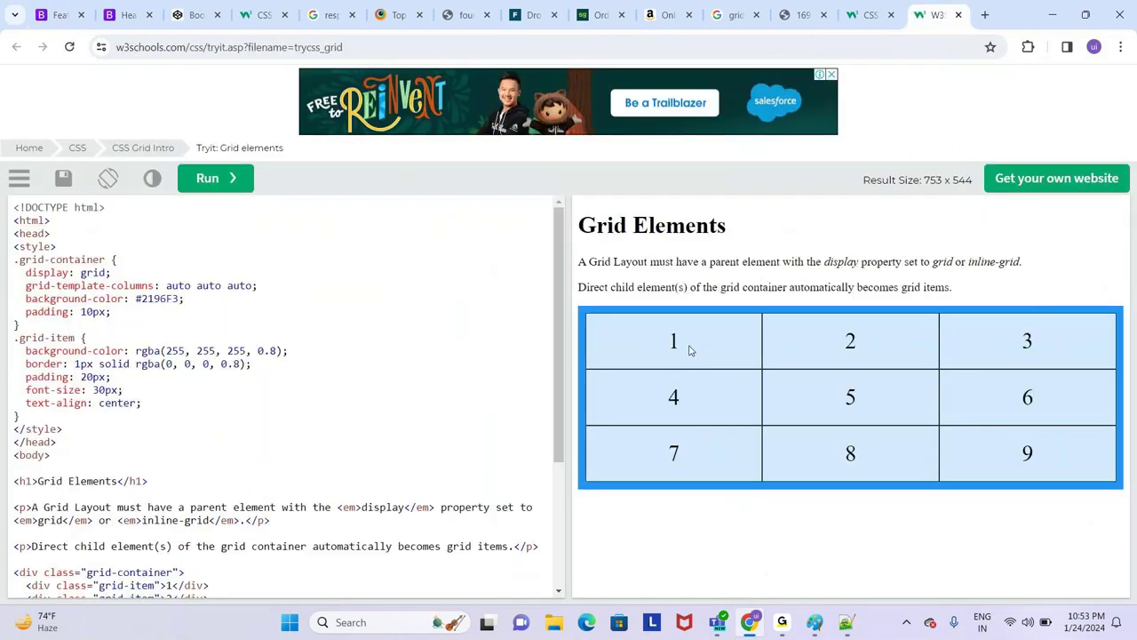
pyautogui.rightClick(690, 346)
pyautogui.scroll(-1, 756, 293)
pyautogui.click(755, 307)
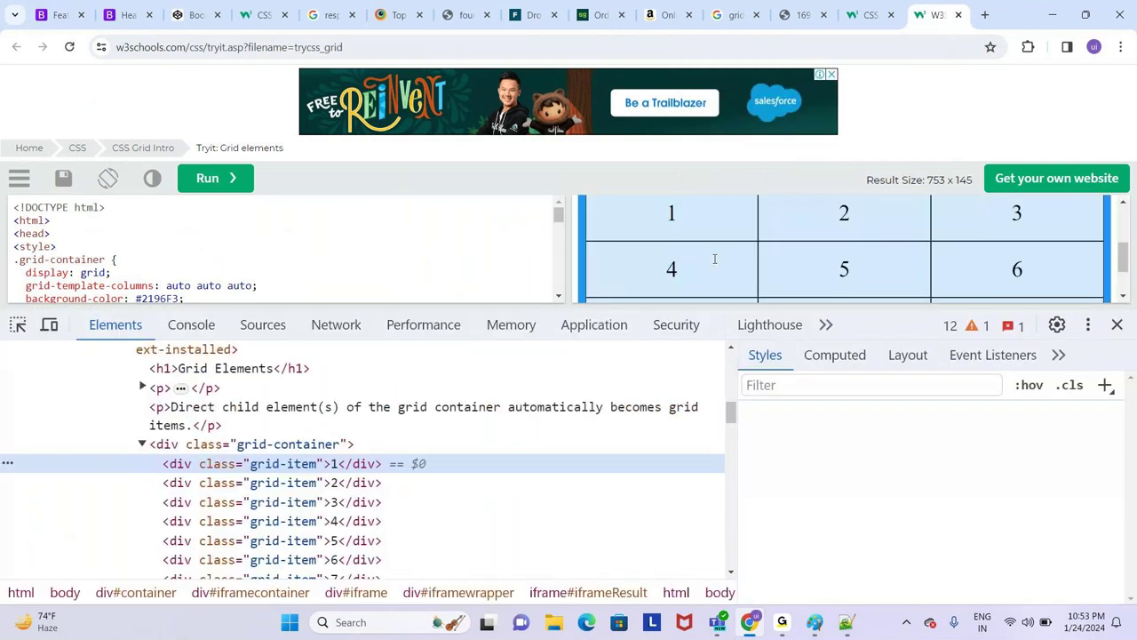
pyautogui.click(299, 446)
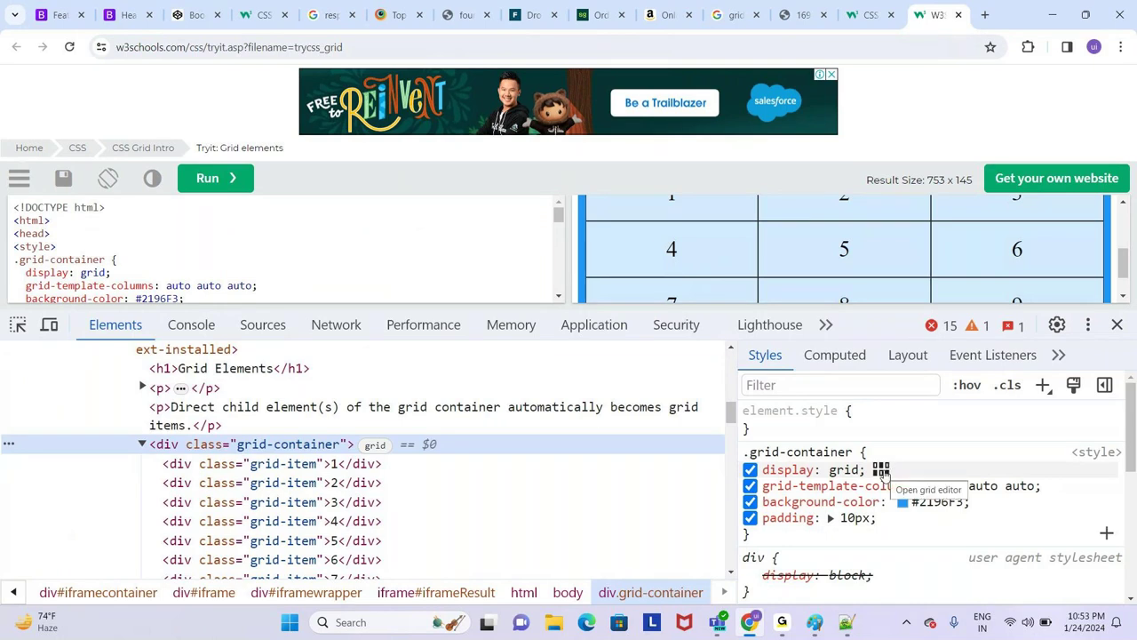
# Try the justify-content options, including end, space-between, space-evenly and center, in the grid editor of the .grid-container rule
pyautogui.click(881, 470)
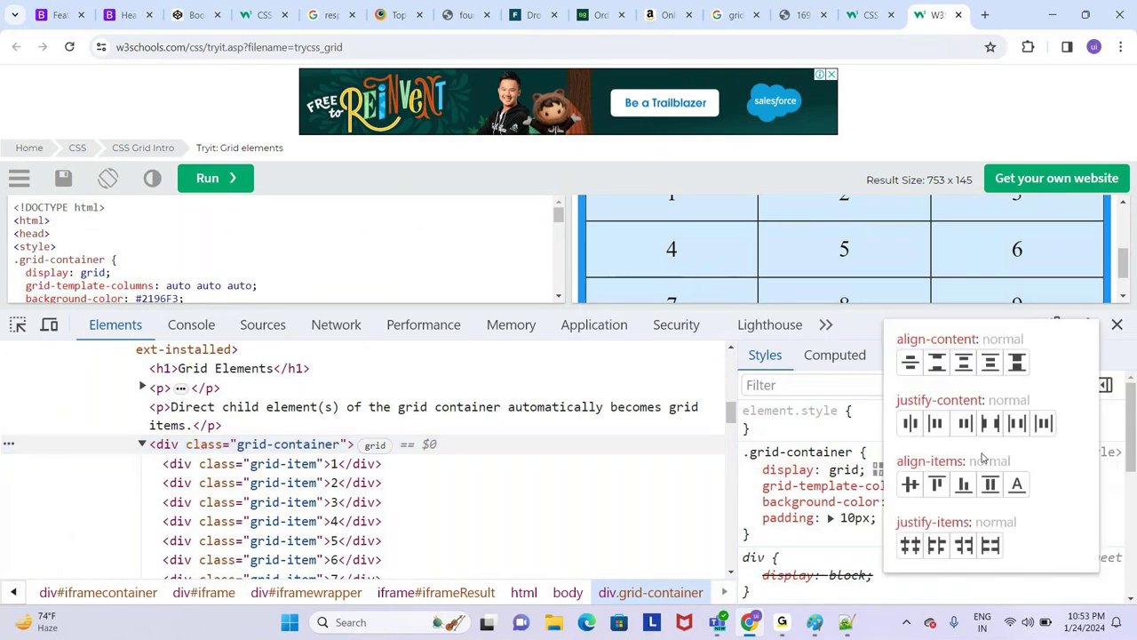
pyautogui.click(935, 424)
pyautogui.click(963, 424)
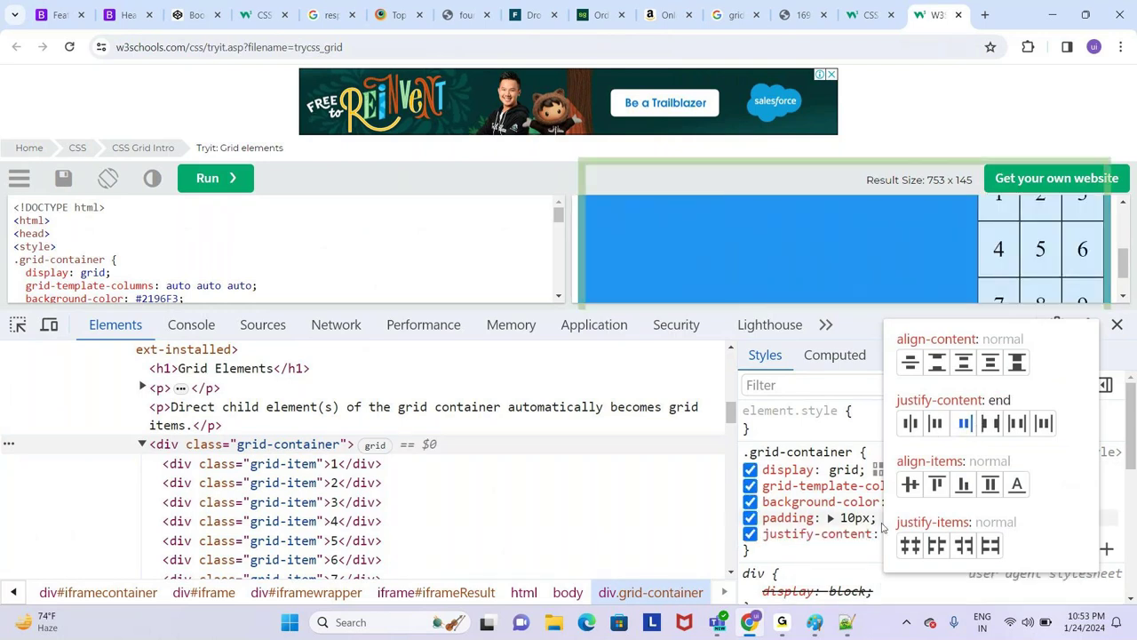
pyautogui.click(989, 425)
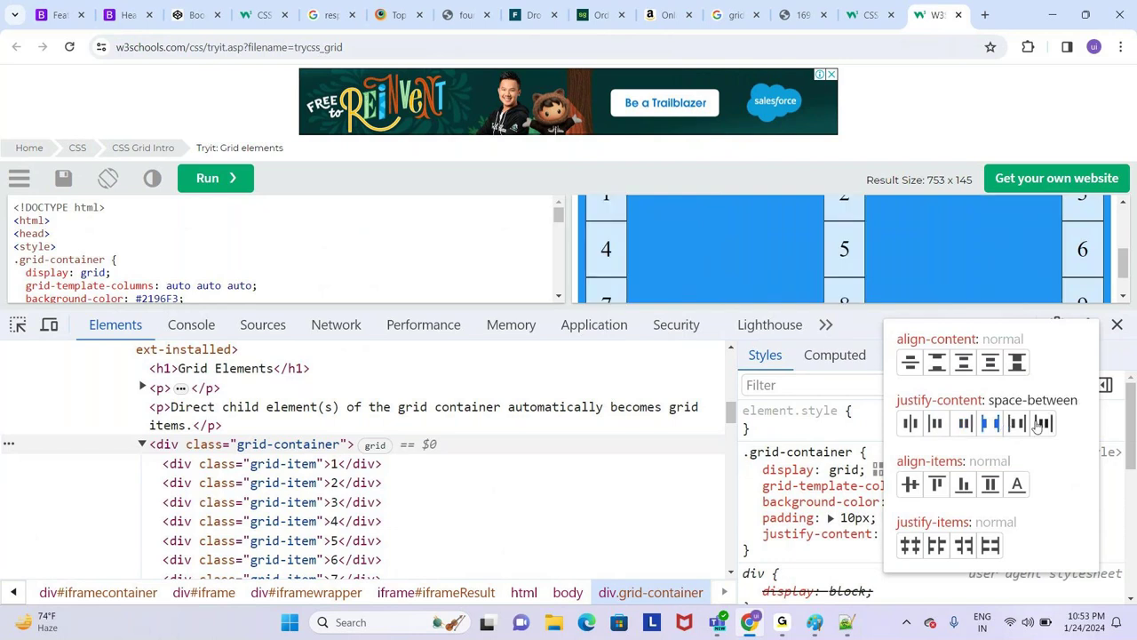
pyautogui.click(1021, 425)
pyautogui.click(1044, 423)
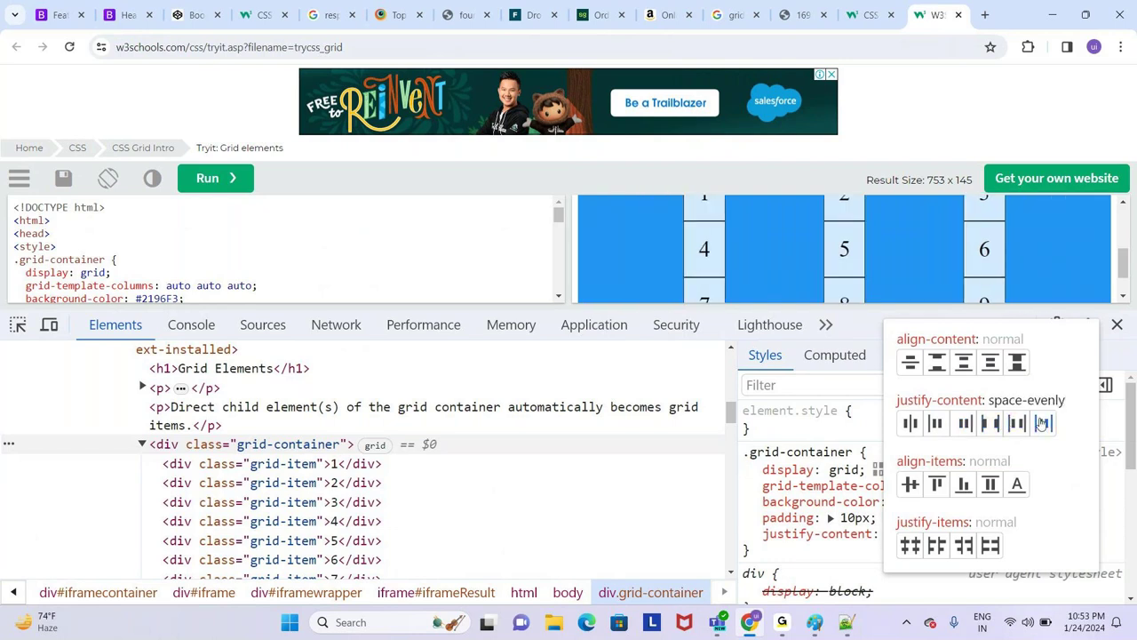
pyautogui.click(910, 423)
# Remove the justify-content declaration from the .grid-container rule
pyautogui.click(924, 535)
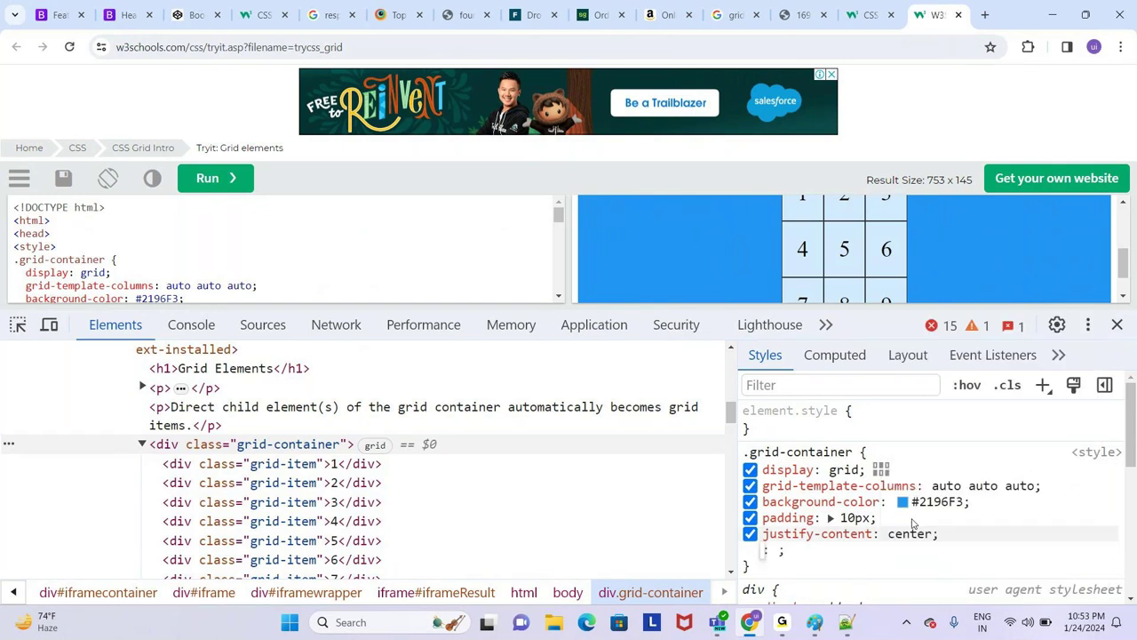
pyautogui.click(920, 534)
pyautogui.press('BackSpace')
pyautogui.press('Return')
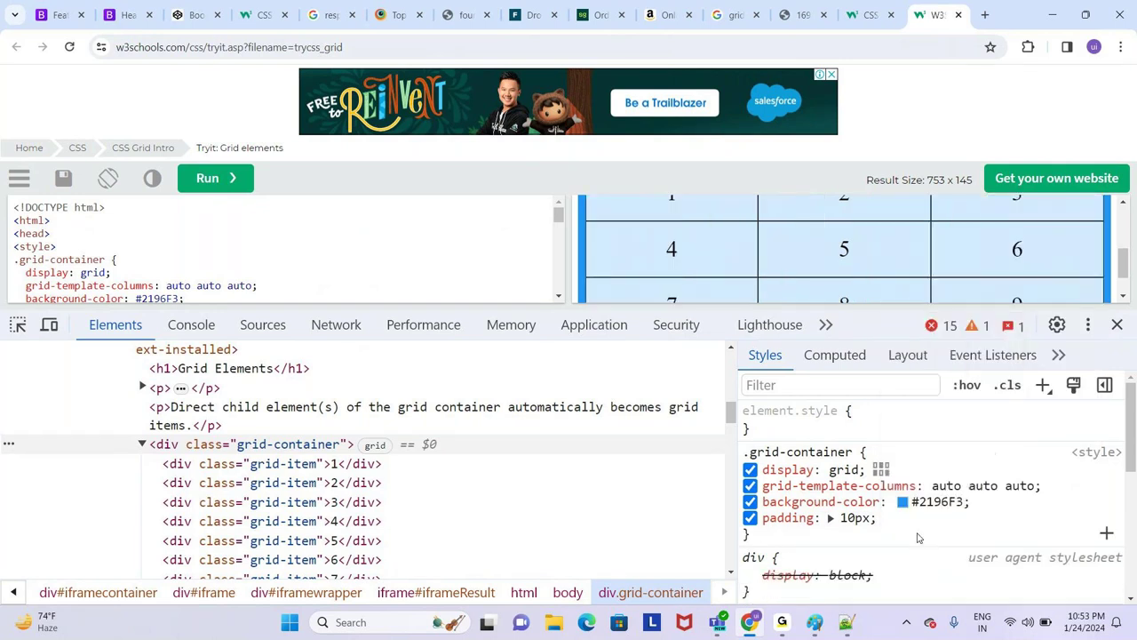
pyautogui.moveTo(786, 469)
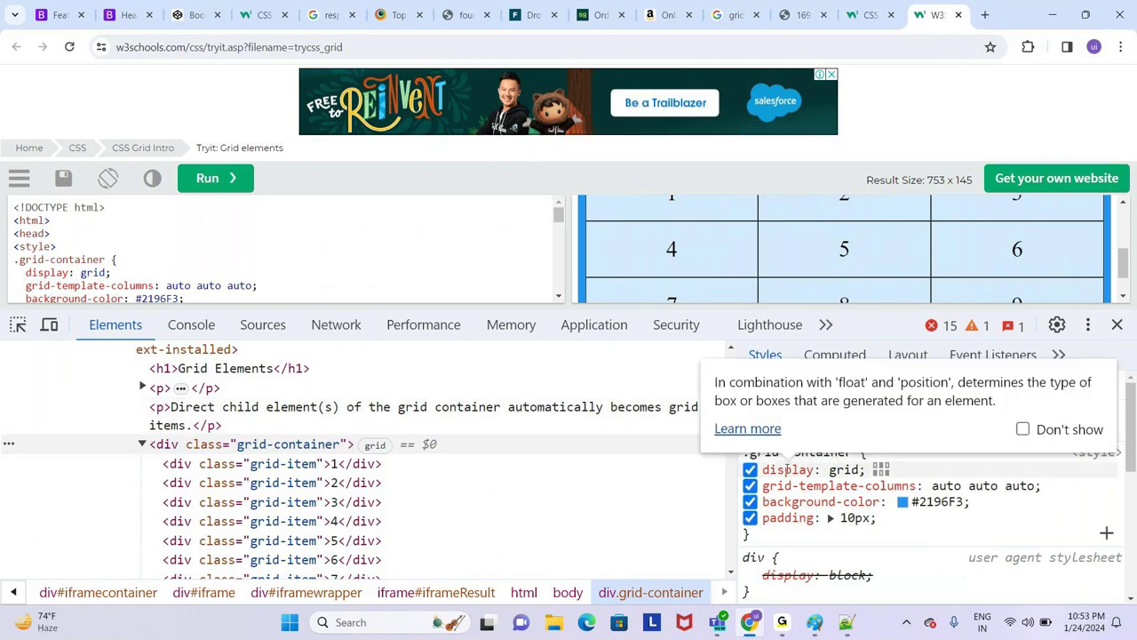
# Return to the Bootstrap features page, inspect the first card under Custom cards in enlarged developer tools, and collapse its "col" div
pyautogui.click(60, 14)
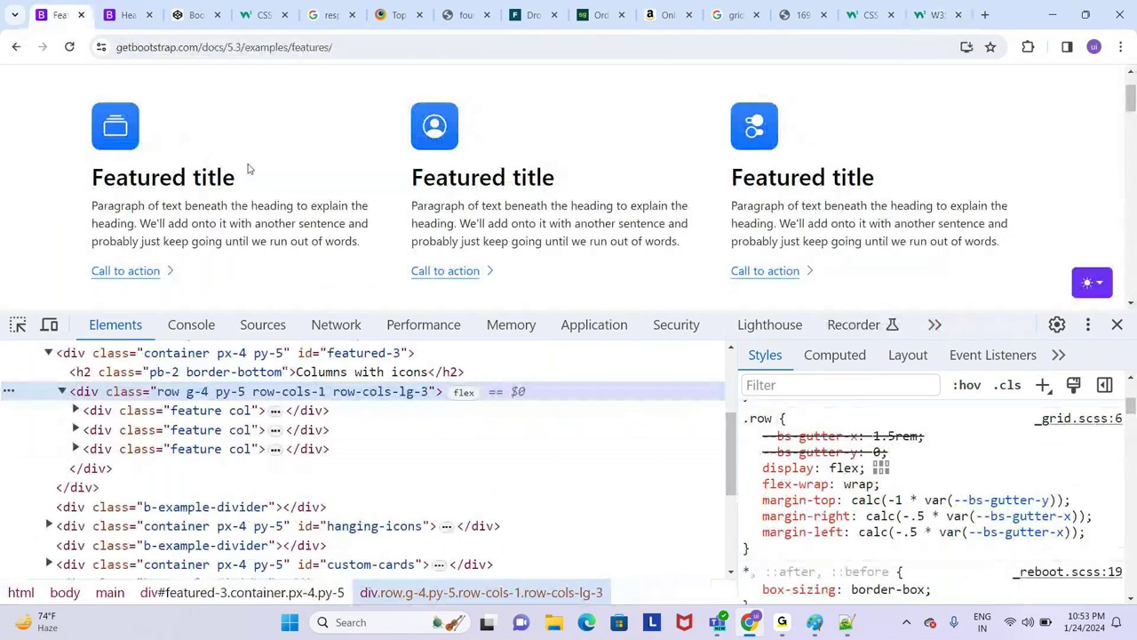
pyautogui.scroll(-10, 249, 168)
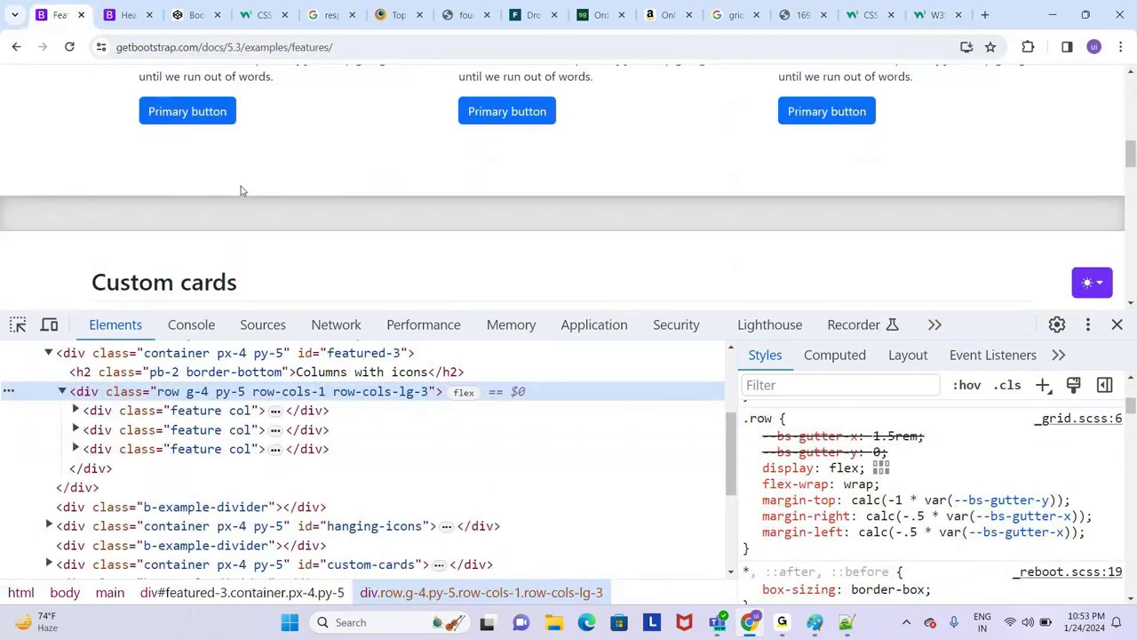
pyautogui.scroll(-2, 241, 186)
pyautogui.rightClick(227, 208)
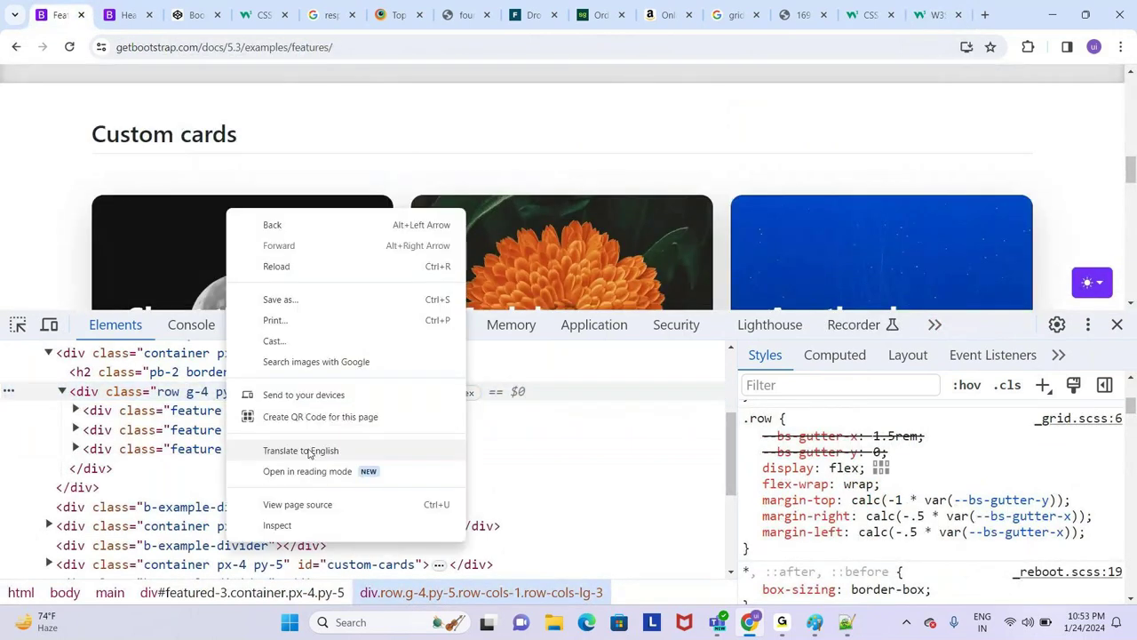
pyautogui.click(301, 524)
pyautogui.click(102, 403)
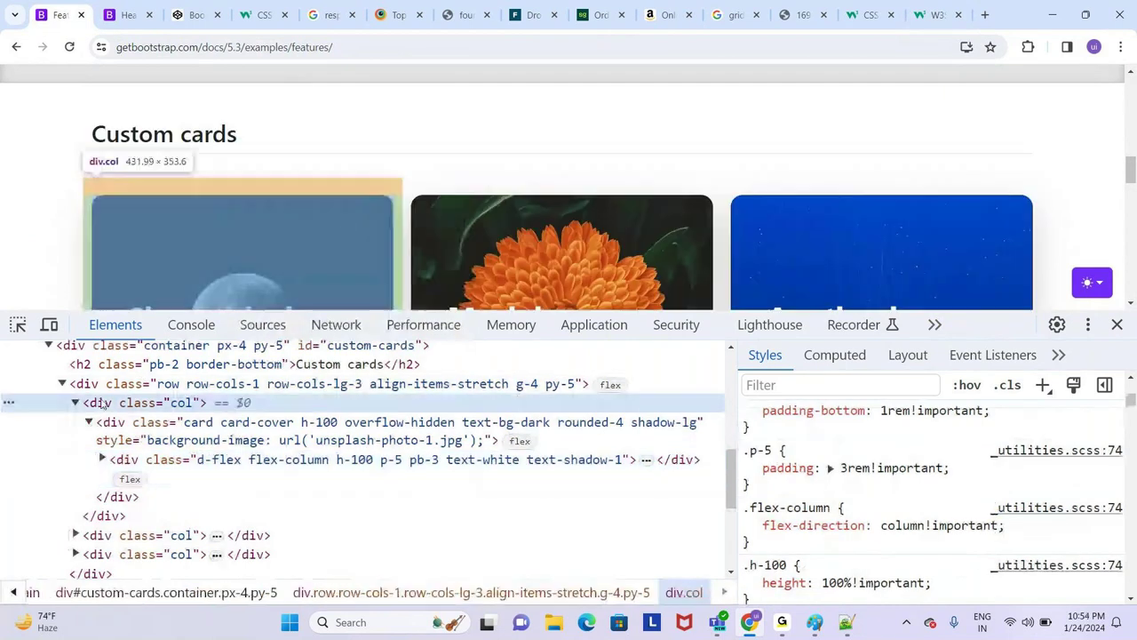
pyautogui.click(75, 403)
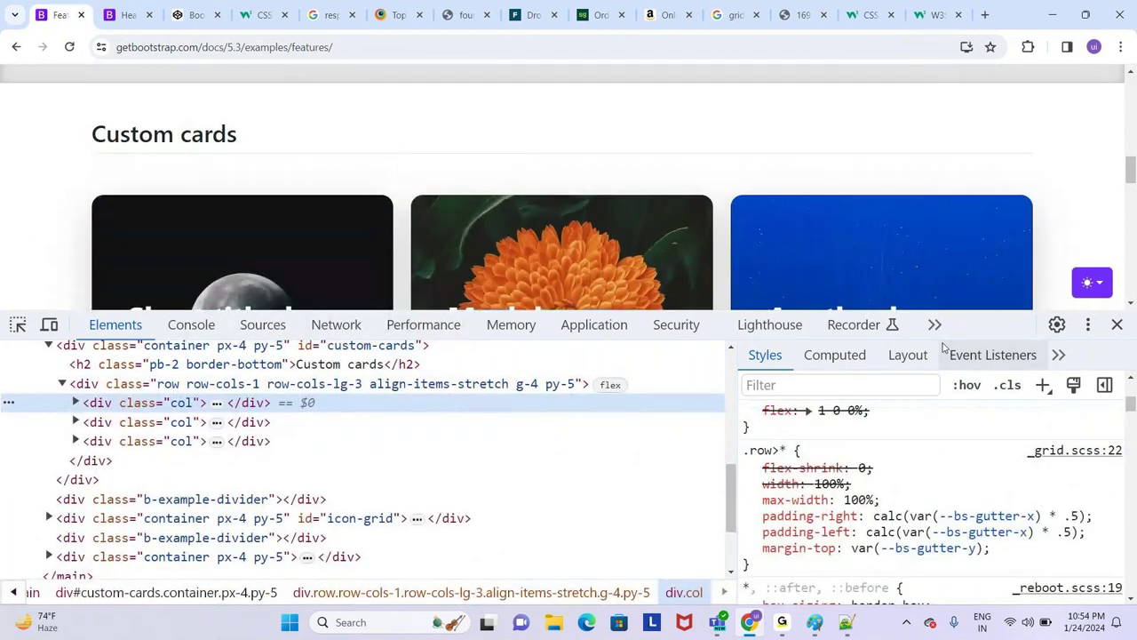
pyautogui.moveTo(955, 312); pyautogui.dragTo(885, 184)
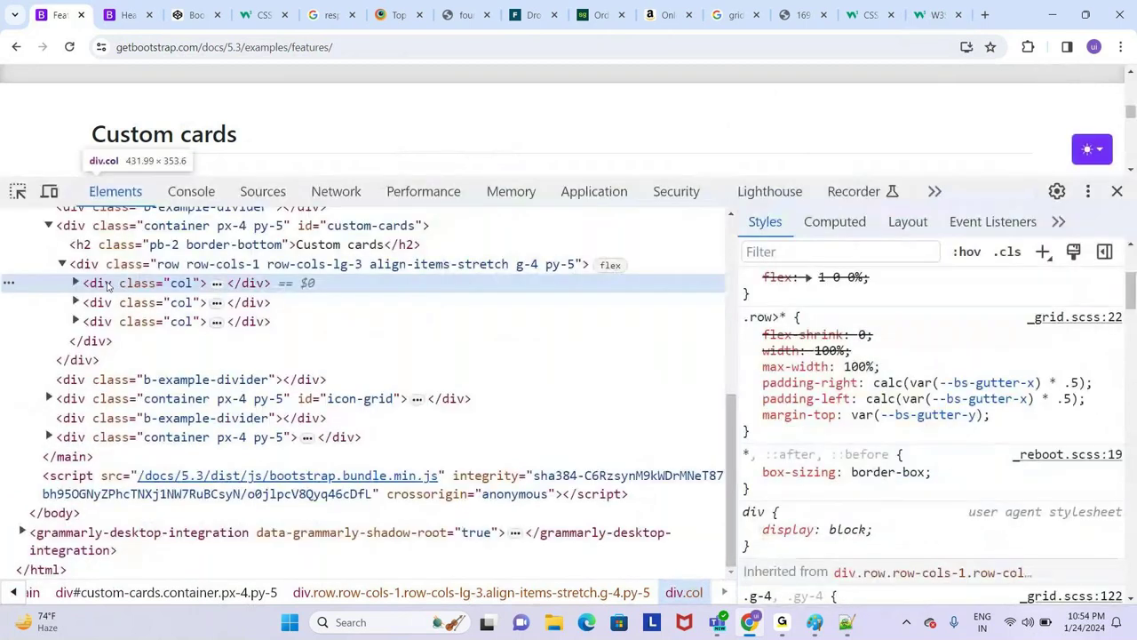
# Open the second "col" div of the Custom cards row as HTML, copy its entire markup and close the editor
pyautogui.click(99, 304)
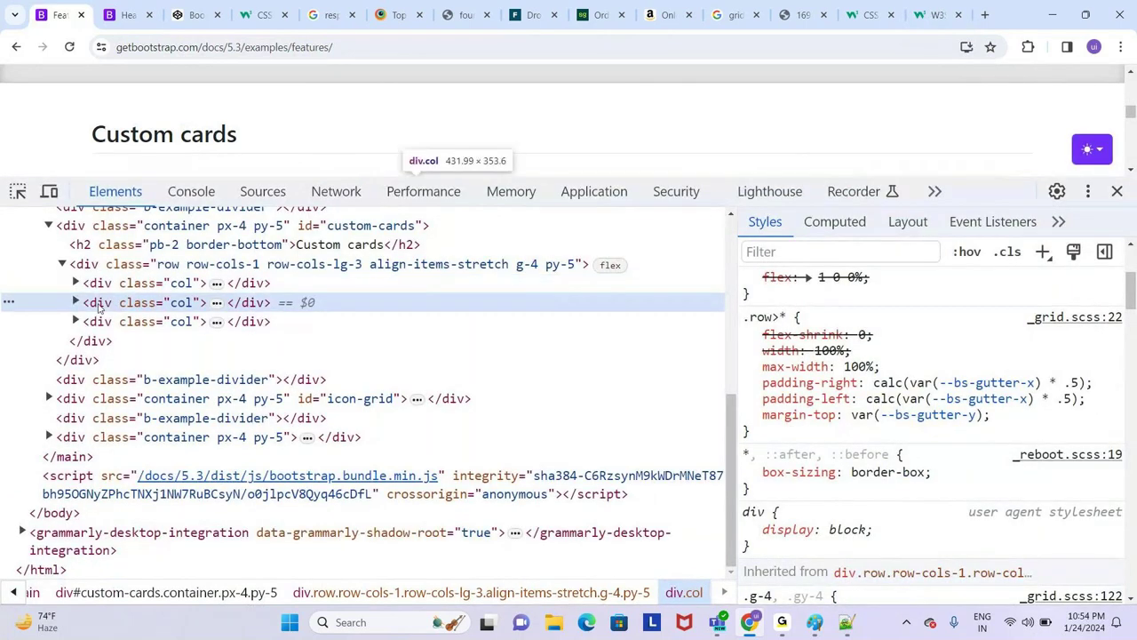
pyautogui.rightClick(99, 307)
pyautogui.click(215, 341)
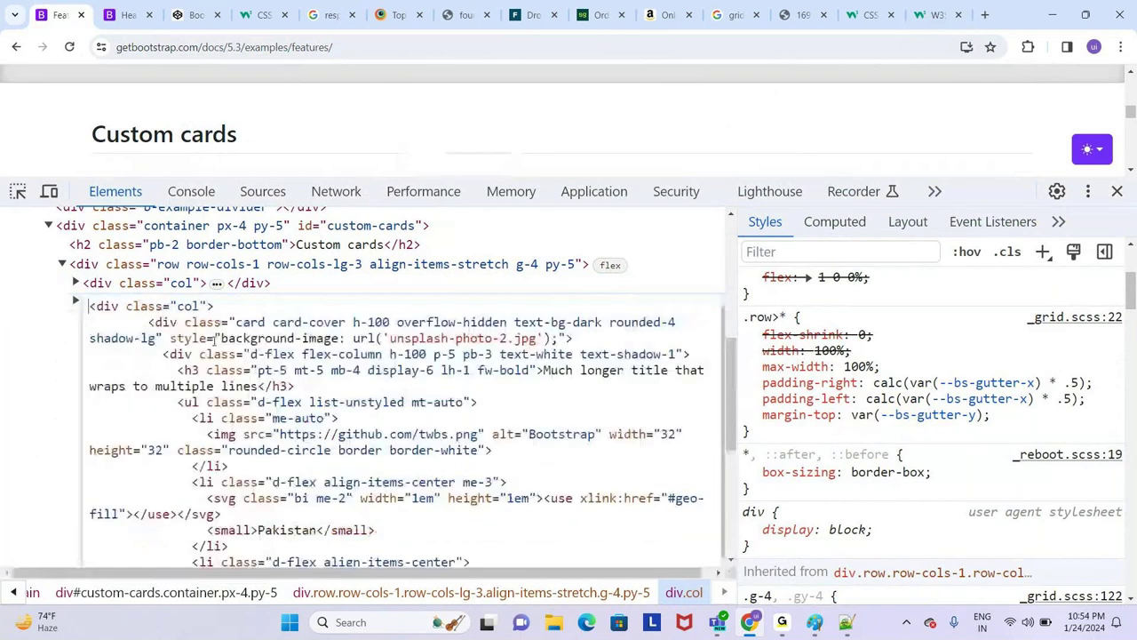
pyautogui.hotkey('ctrl', 'a')
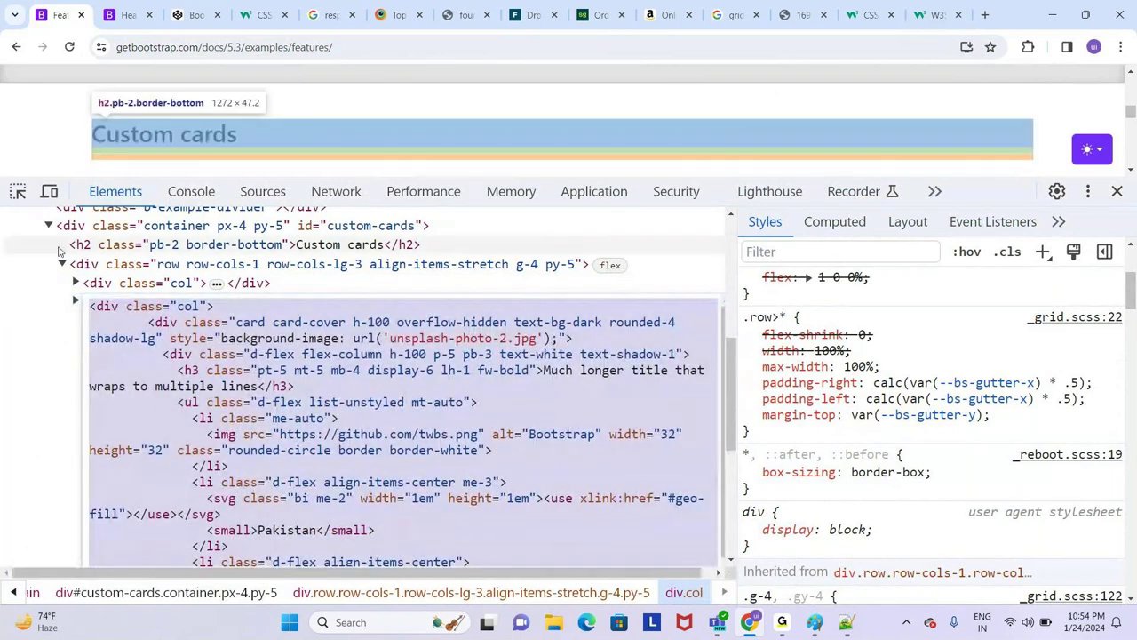
pyautogui.click(105, 296)
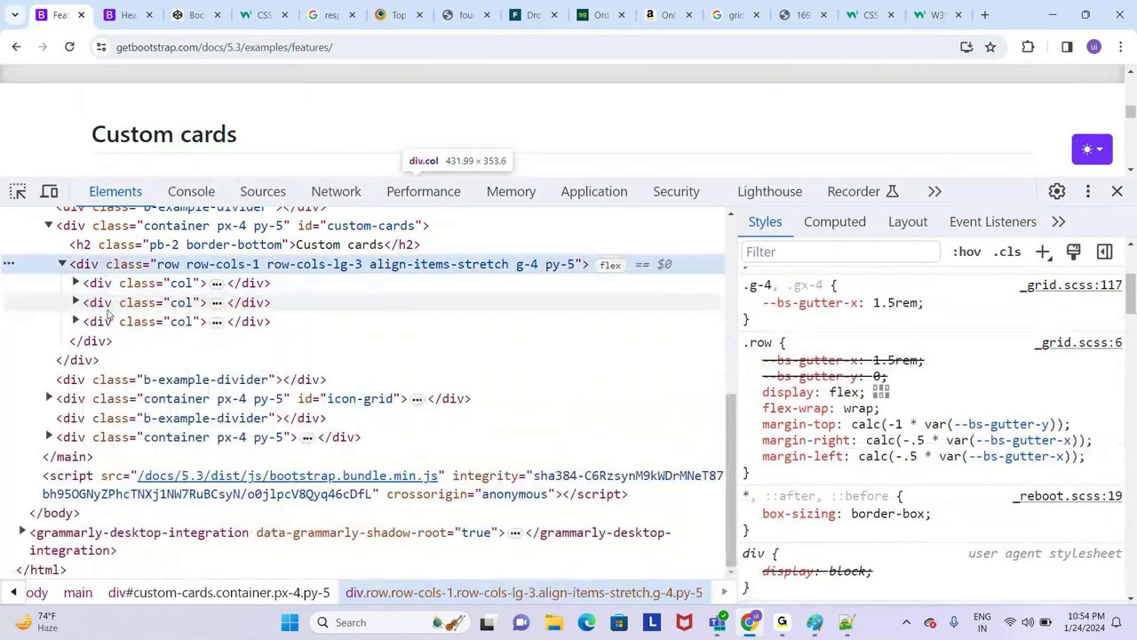
# Edit the third "col" div under Custom cards as HTML and paste the copied card markup after its closing tag
pyautogui.rightClick(107, 323)
pyautogui.click(160, 78)
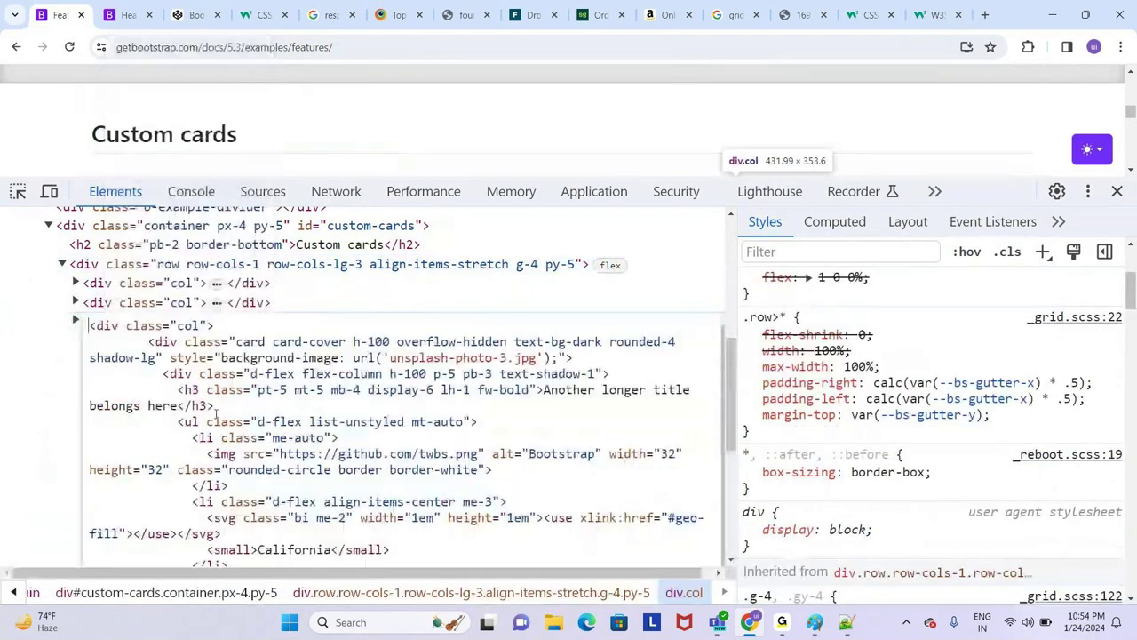
pyautogui.scroll(-3, 305, 533)
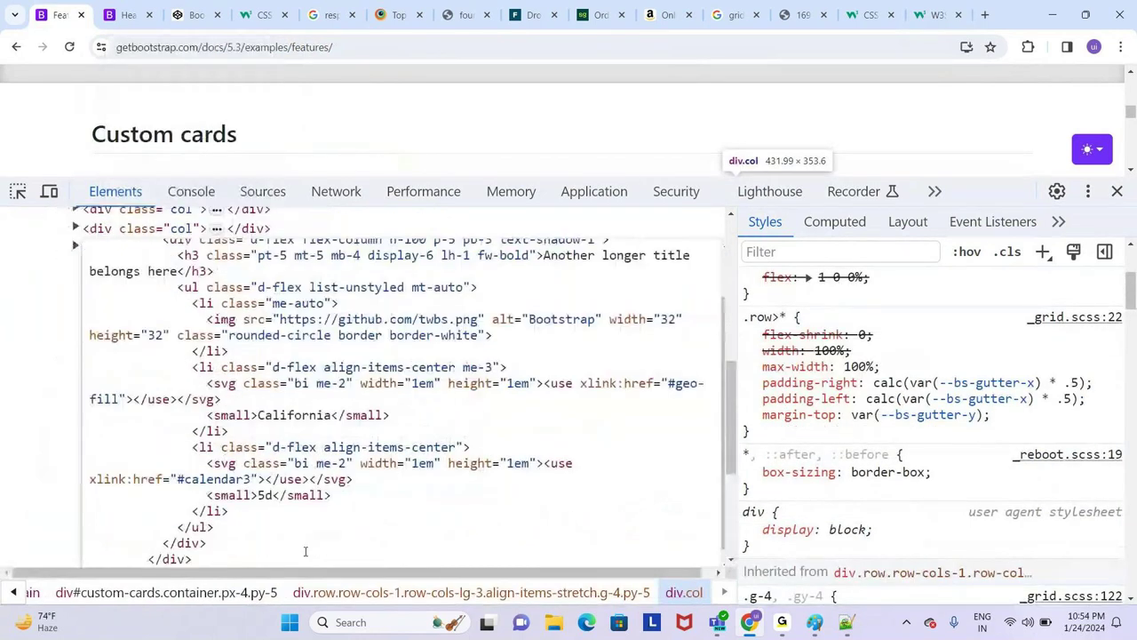
pyautogui.scroll(-4, 305, 551)
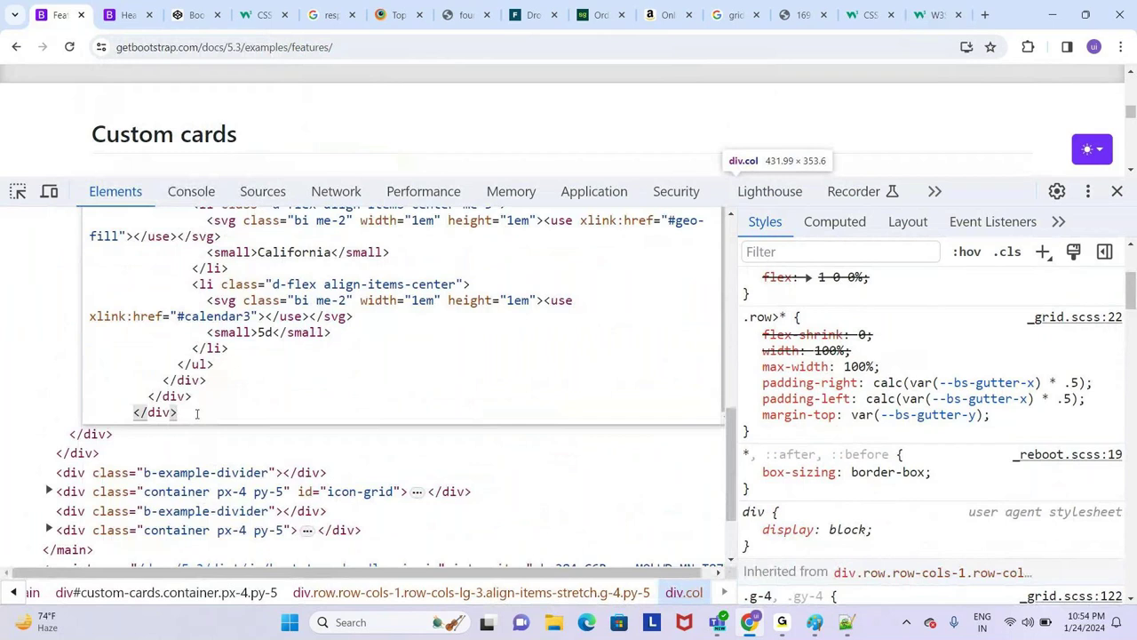
pyautogui.click(197, 413)
pyautogui.press('Return')
pyautogui.press('Return')
pyautogui.hotkey('ctrl', 'v')
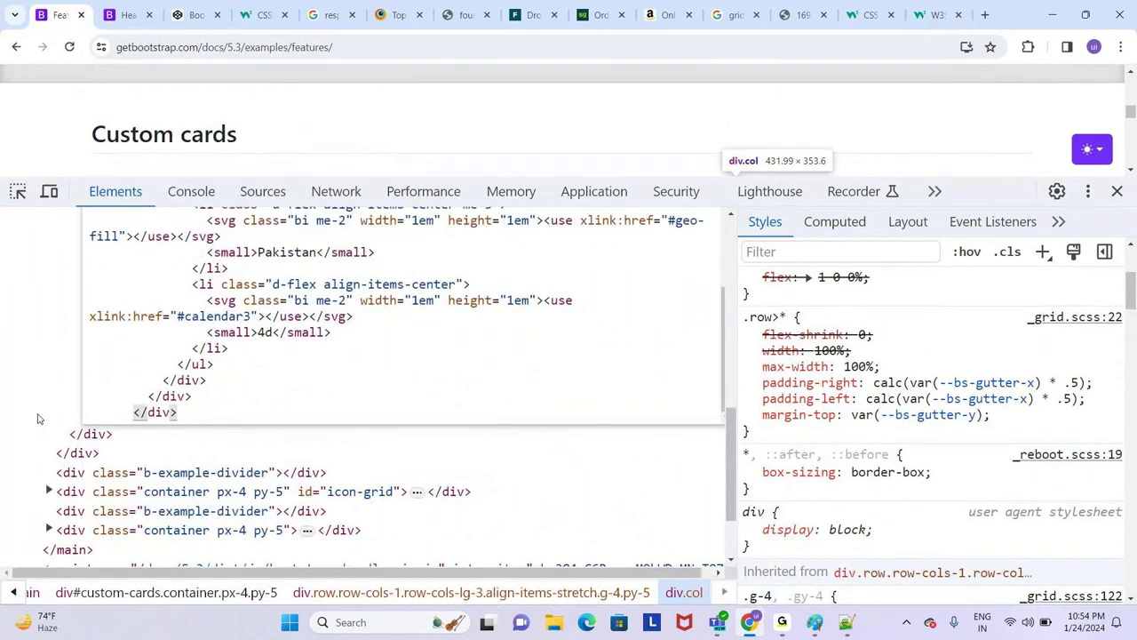
pyautogui.click(947, 111)
# Examine the styles of the Custom cards row div and of its first and third "col" divs
pyautogui.moveTo(947, 177); pyautogui.dragTo(887, 181)
pyautogui.scroll(-1, 952, 425)
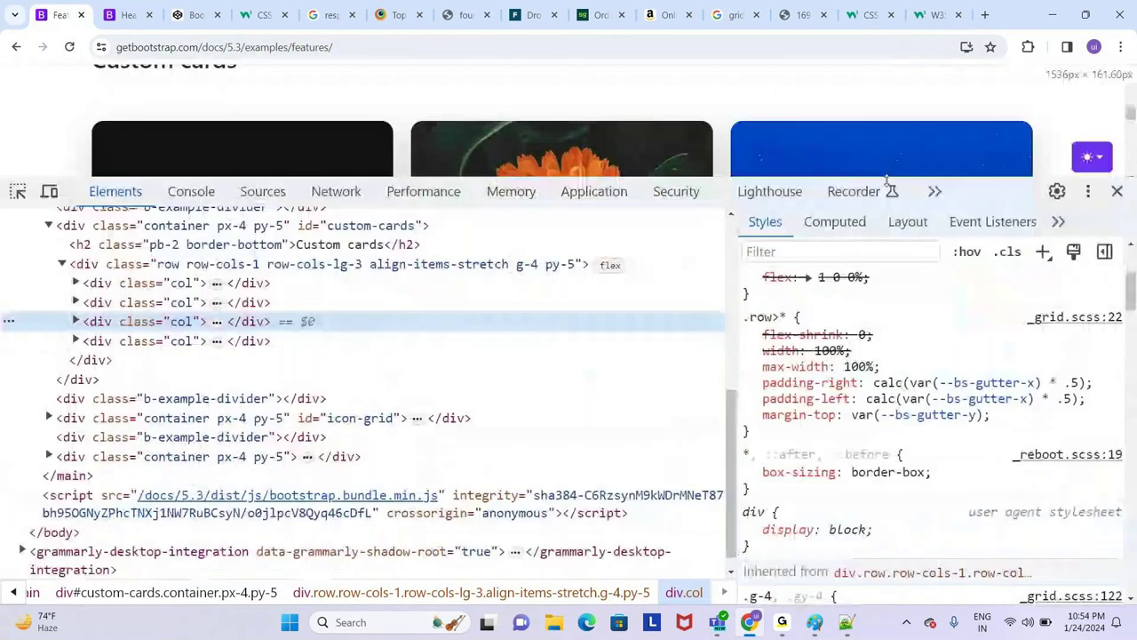
pyautogui.click(183, 273)
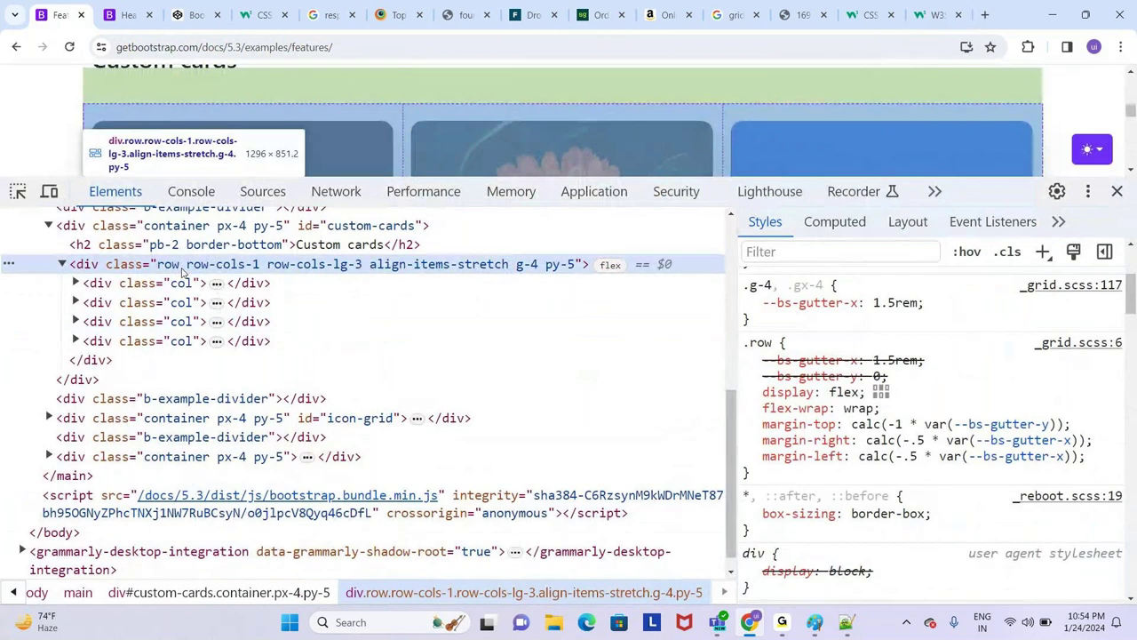
pyautogui.scroll(3, 826, 357)
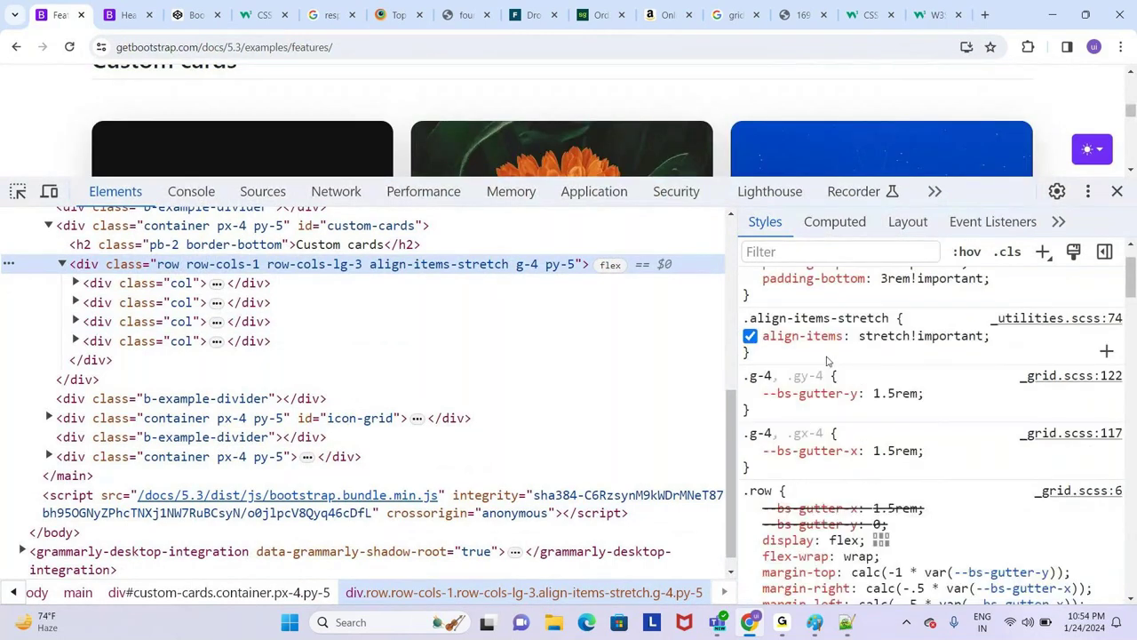
pyautogui.scroll(2, 826, 360)
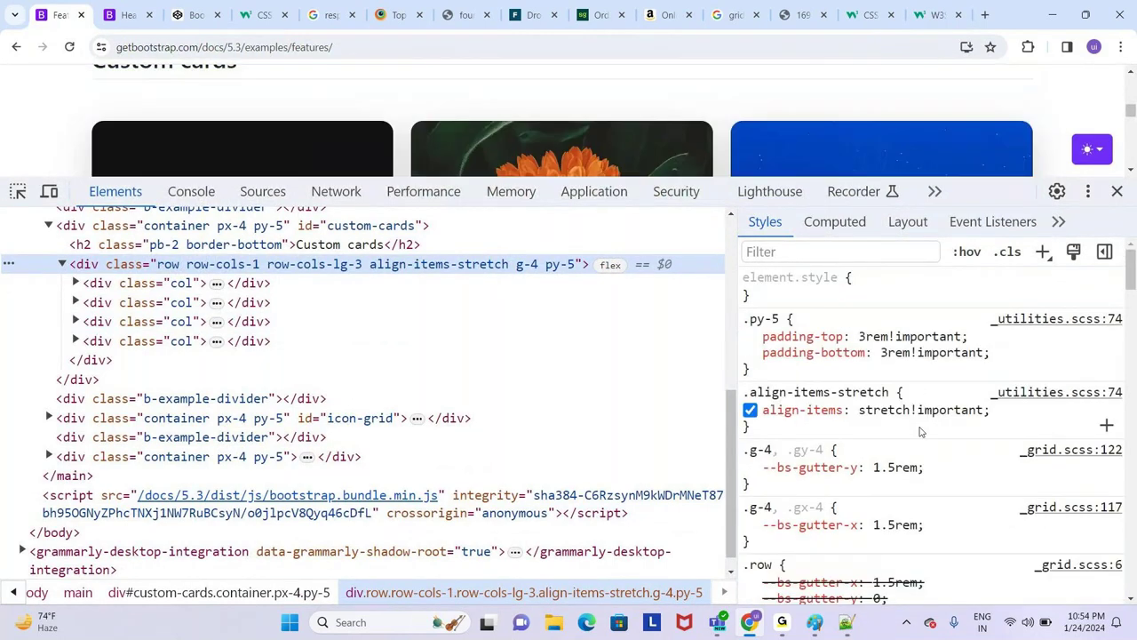
pyautogui.click(150, 284)
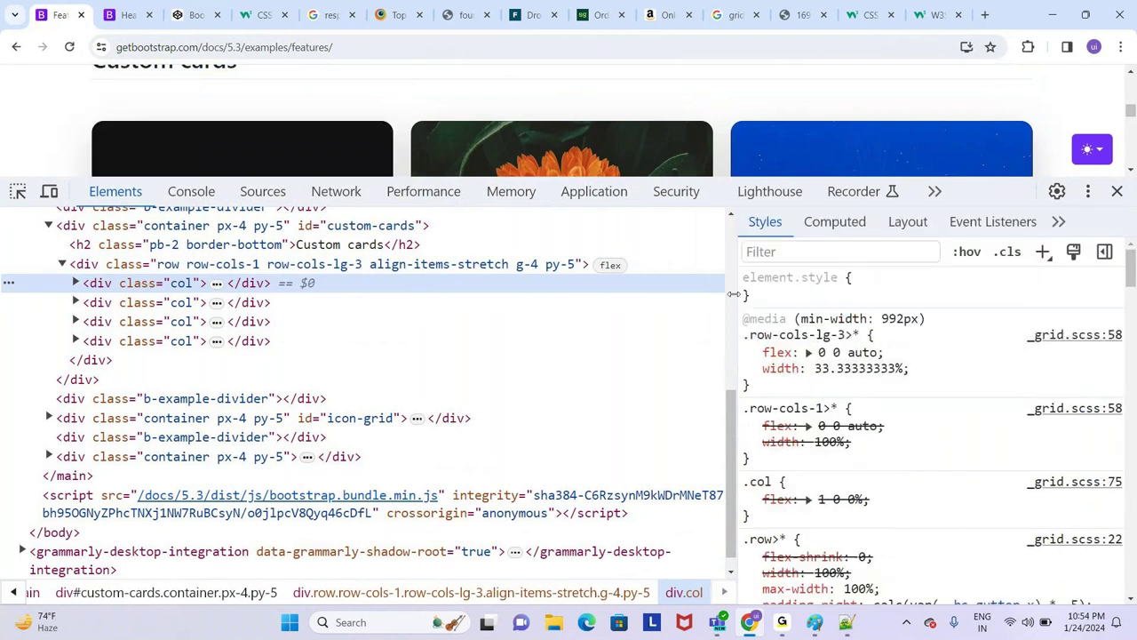
pyautogui.click(196, 322)
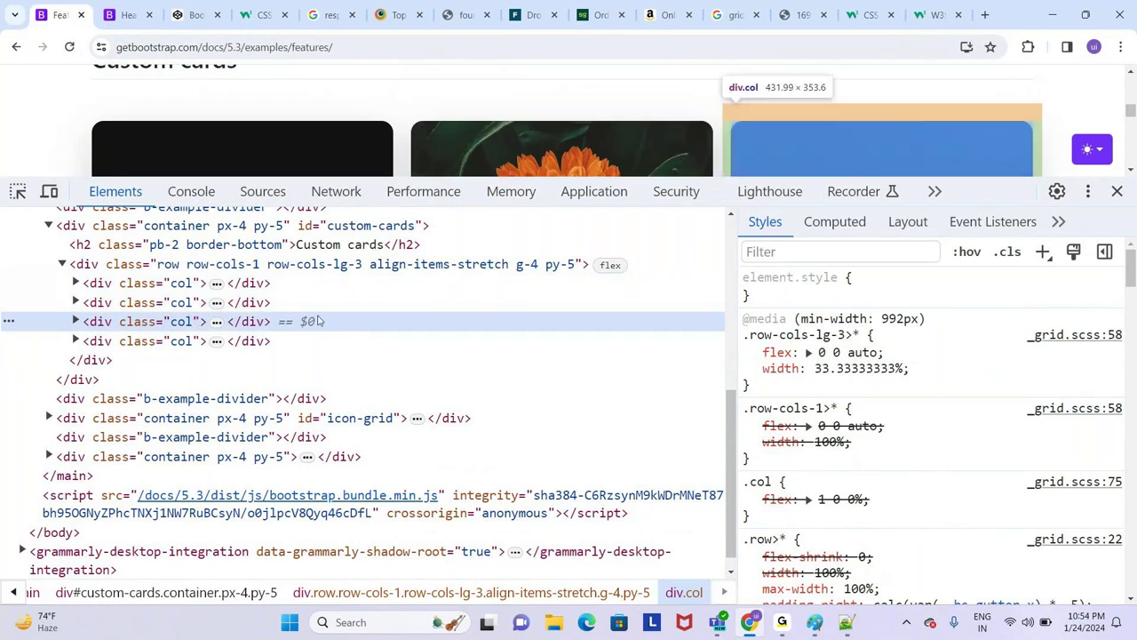
pyautogui.click(264, 266)
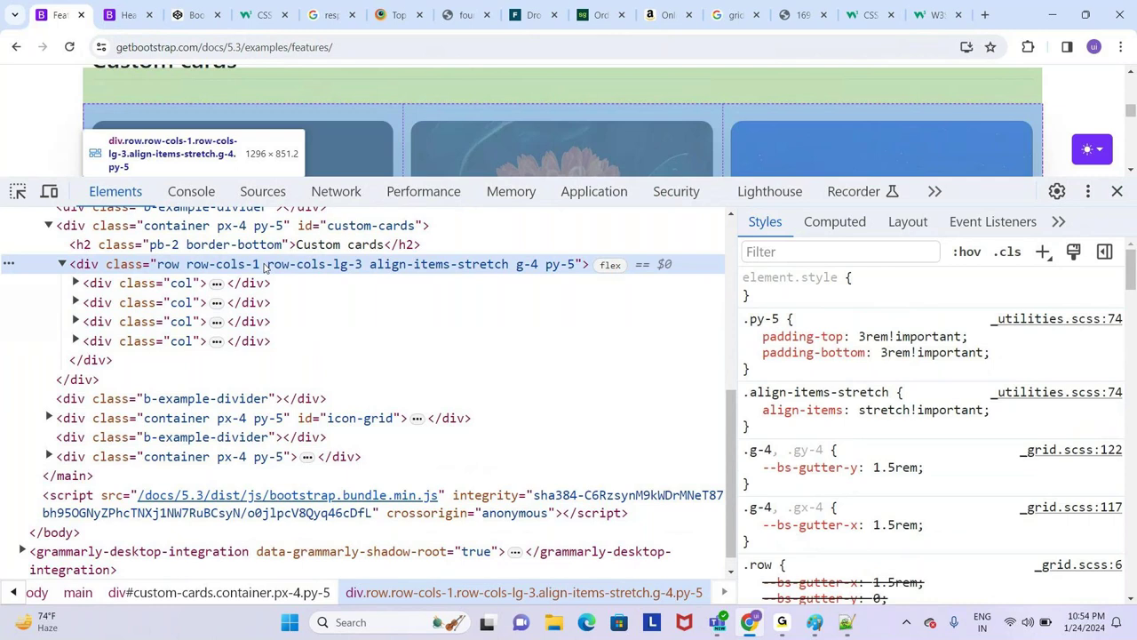
# Change the row-cols-lg-3 class of the Custom cards row div to row-cols-lg-4
pyautogui.doubleClick(359, 264)
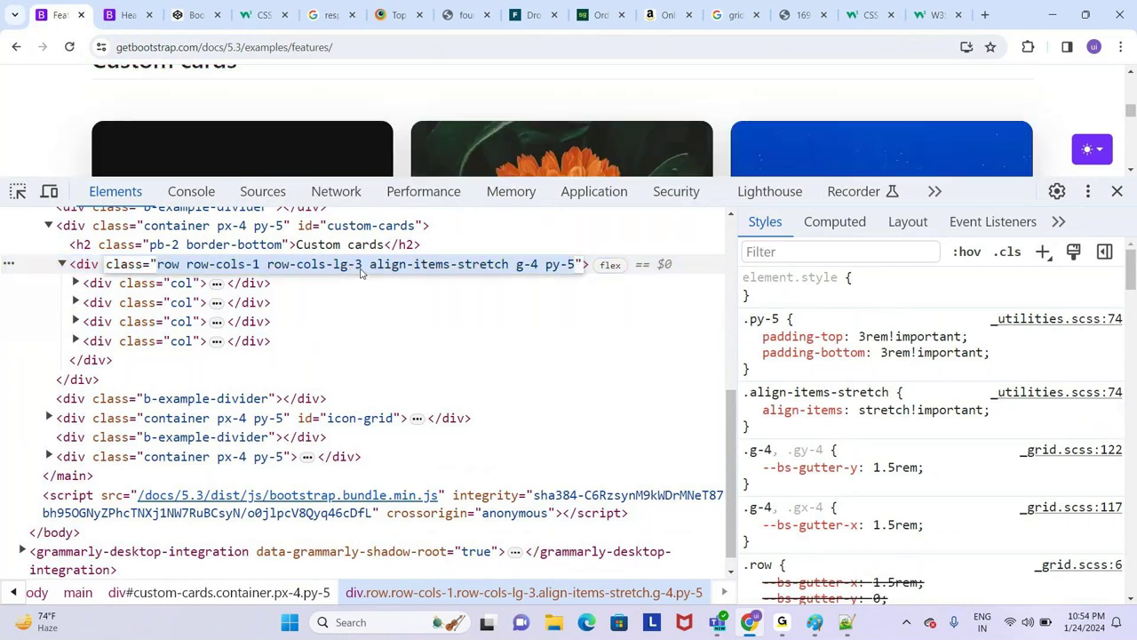
pyautogui.press('BackSpace')
pyautogui.write('4')
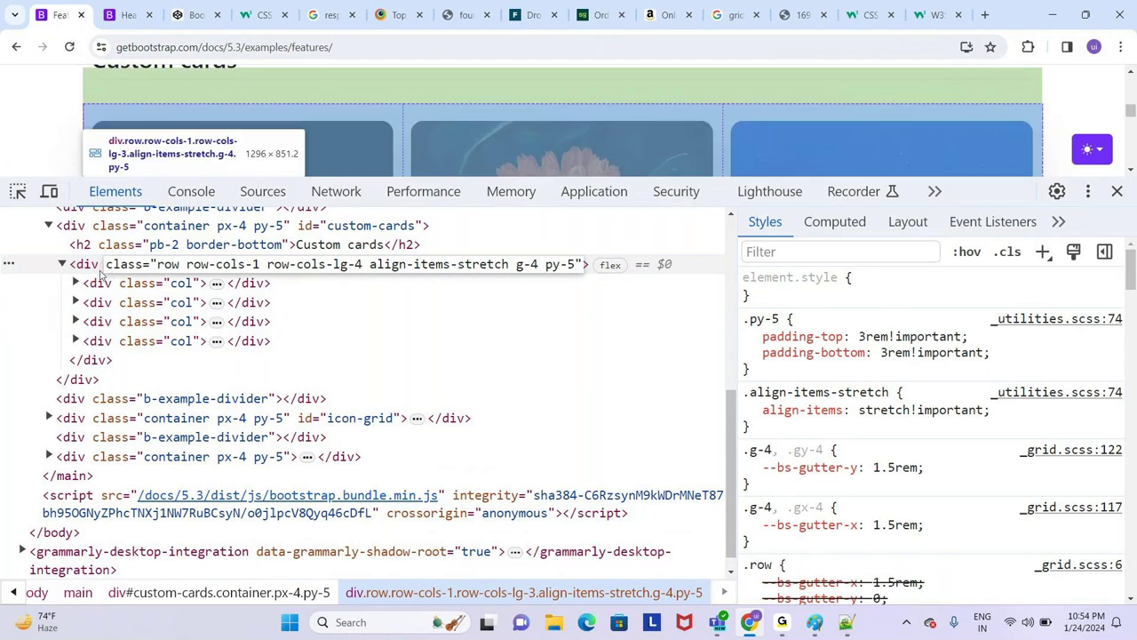
pyautogui.press('Return')
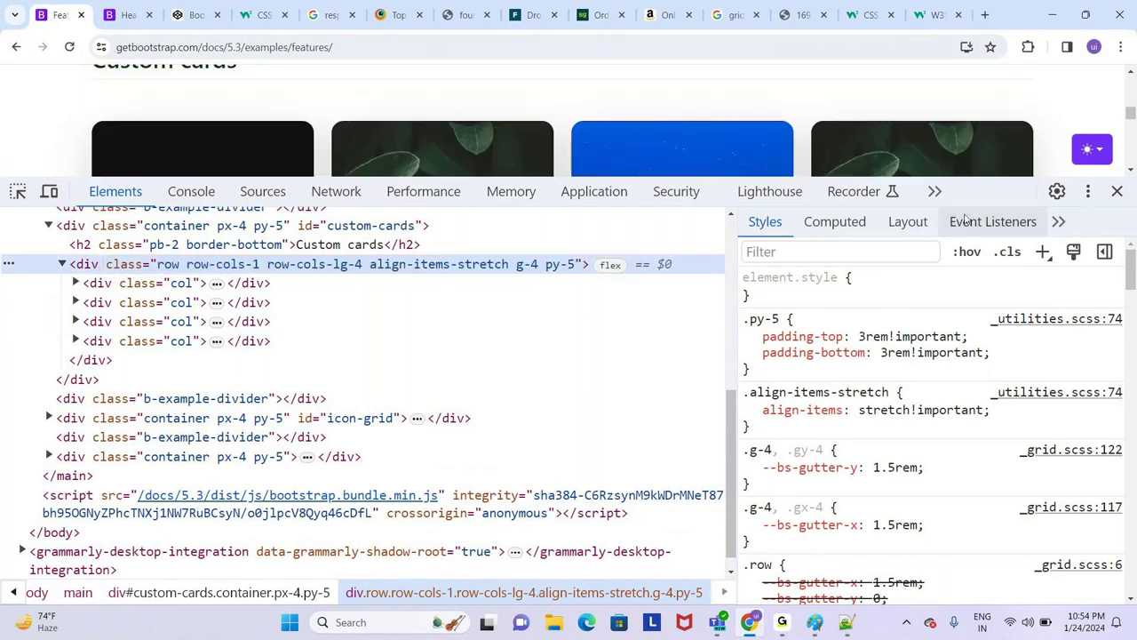
# Shrink the developer tools to view the complete Custom cards row, and check the row div's class attribute
pyautogui.moveTo(965, 191); pyautogui.dragTo(711, 286)
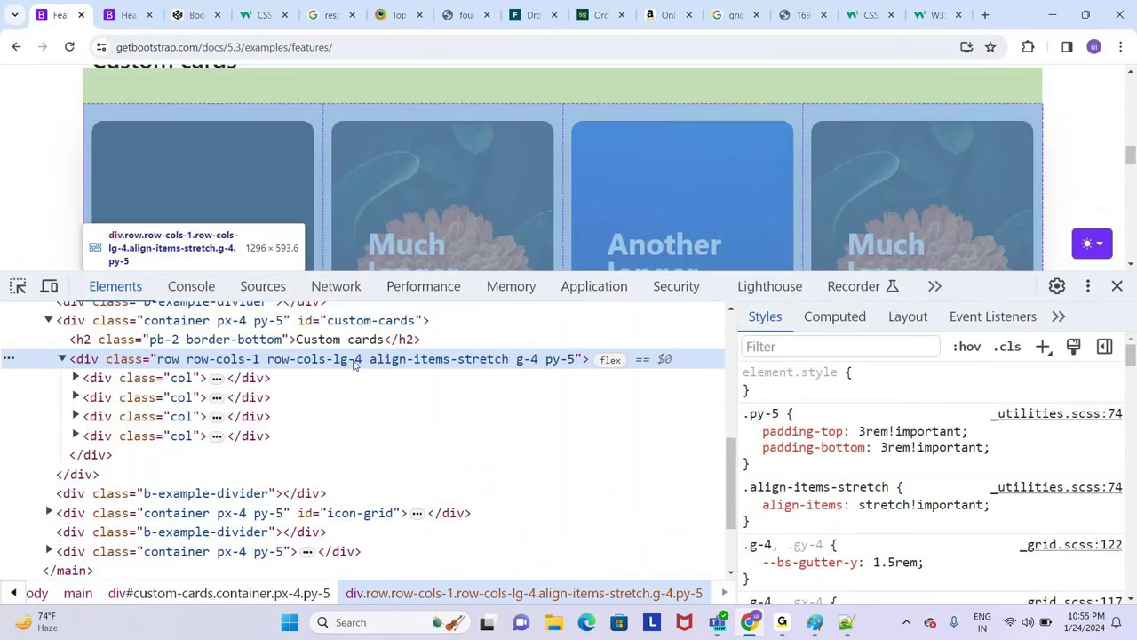
pyautogui.doubleClick(355, 360)
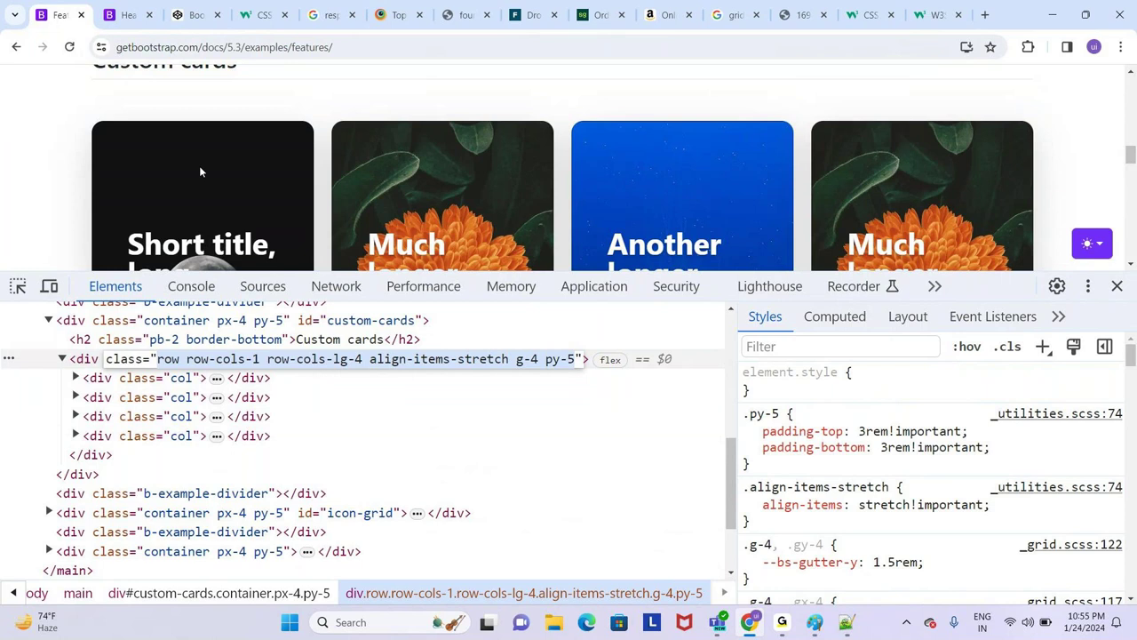
pyautogui.moveTo(965, 291); pyautogui.dragTo(1000, 551)
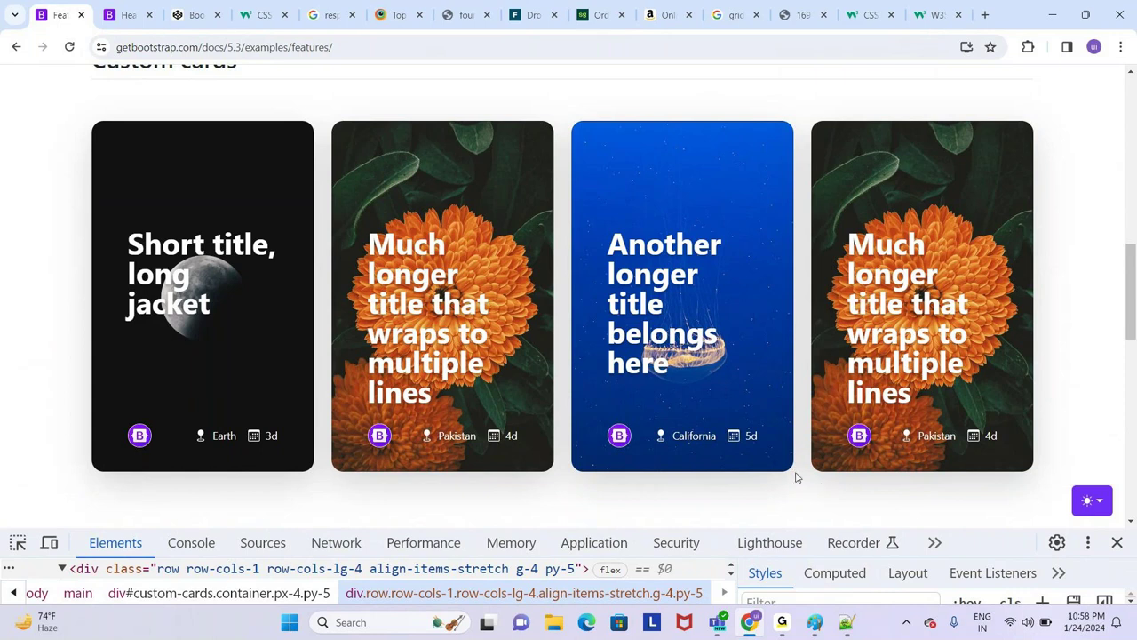
pyautogui.click(787, 632)
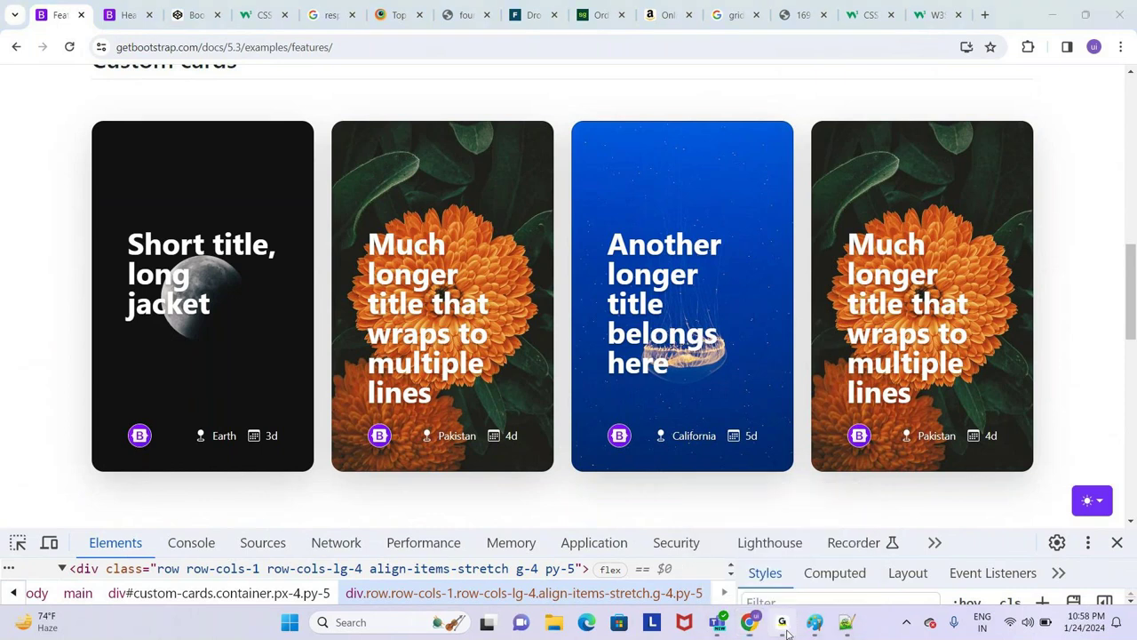